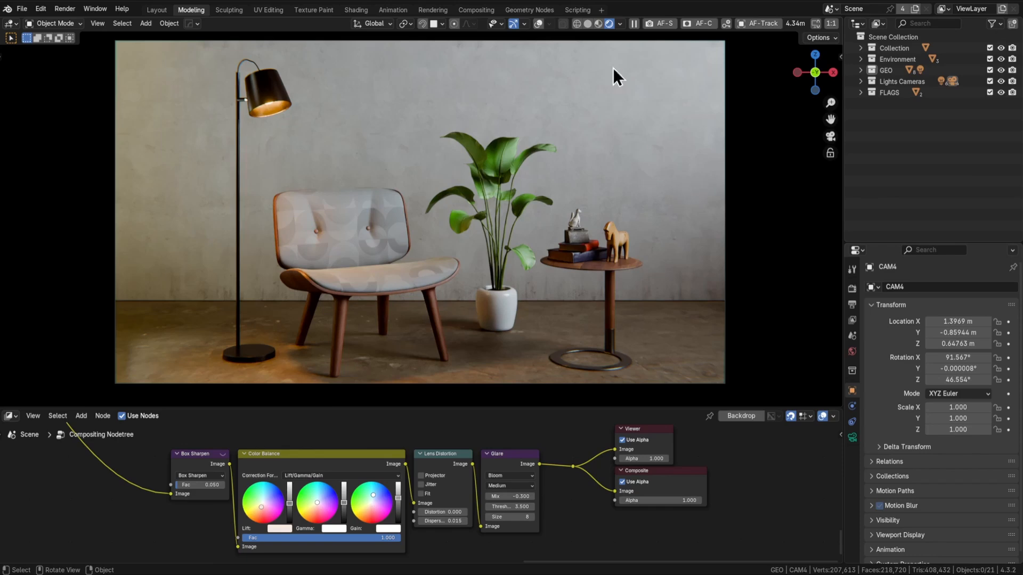
Mute and unmute the Color Balance node to compare the render with and without the colour correction
{"action": "left_click", "coordinate": [620, 24]}
{"action": "left_click", "coordinate": [325, 467]}
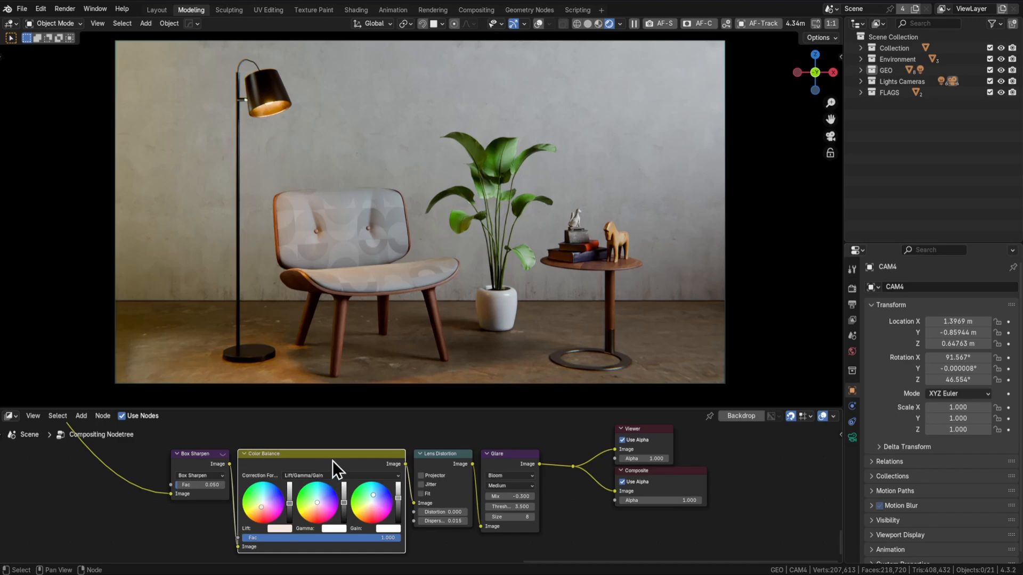
{"action": "key", "text": "m"}
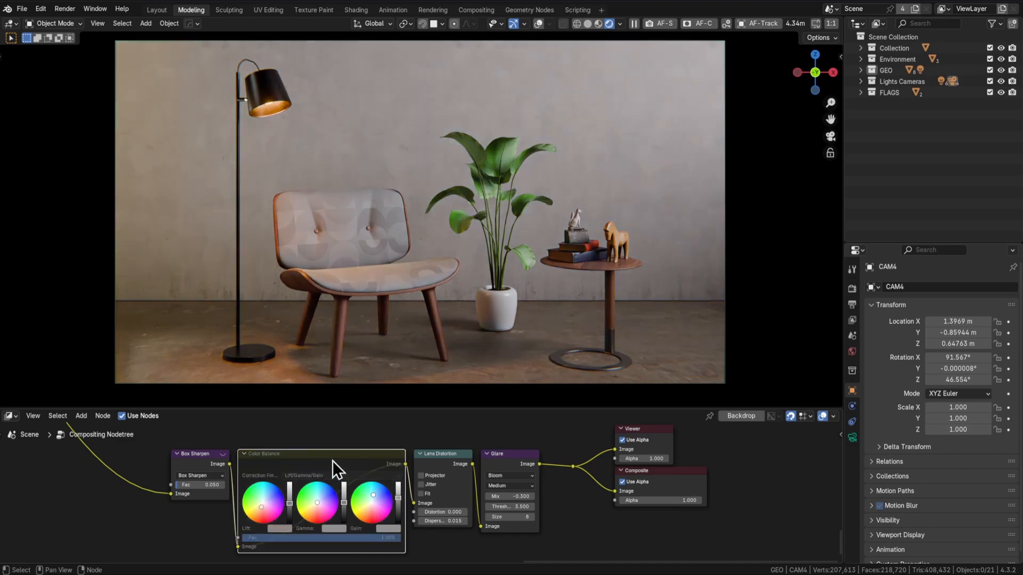
{"action": "key", "text": "m"}
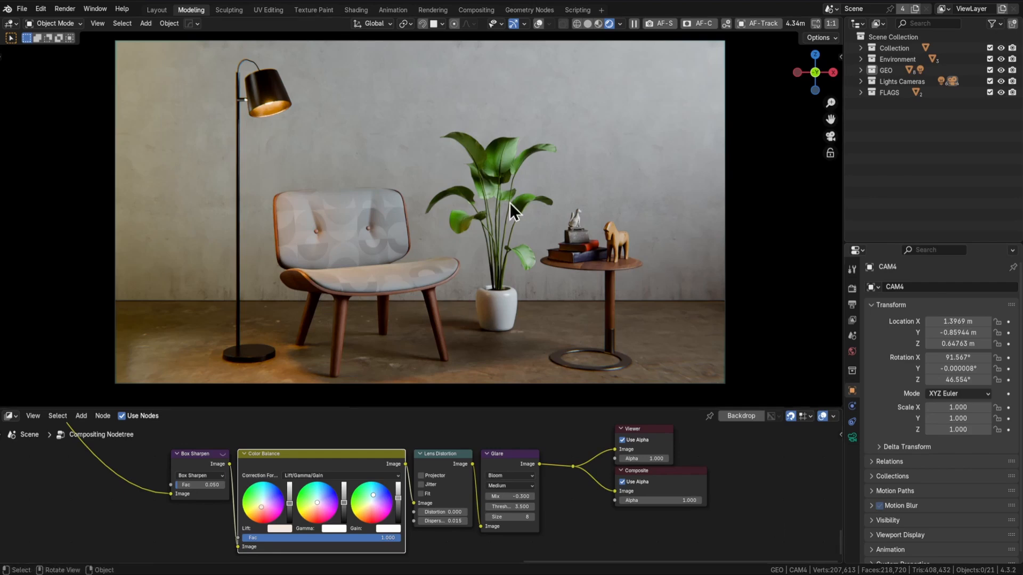
Switch the viewport to Solid shading and change that area to the Image Editor
{"action": "key", "text": "z"}
{"action": "left_click", "coordinate": [596, 199]}
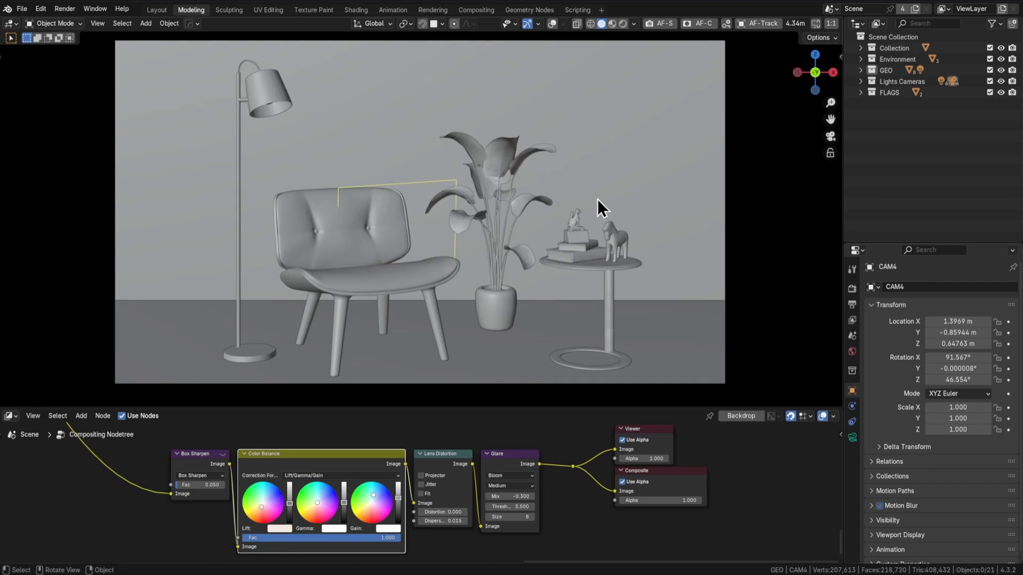
{"action": "left_click", "coordinate": [12, 24]}
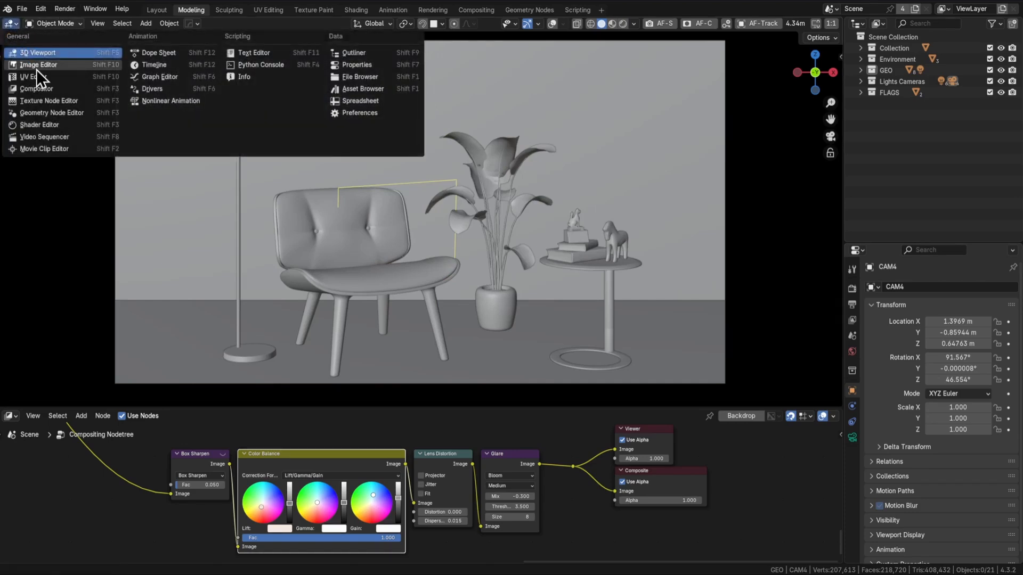
{"action": "left_click", "coordinate": [36, 68]}
Render the image and show the Render Result in the Image Editor
{"action": "key", "text": "F12"}
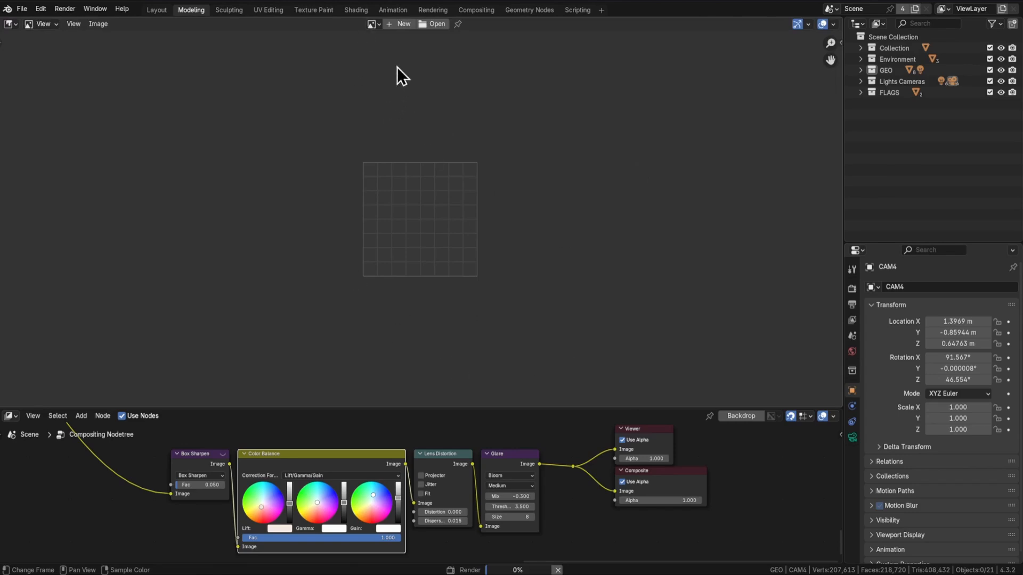
{"action": "left_click", "coordinate": [373, 24]}
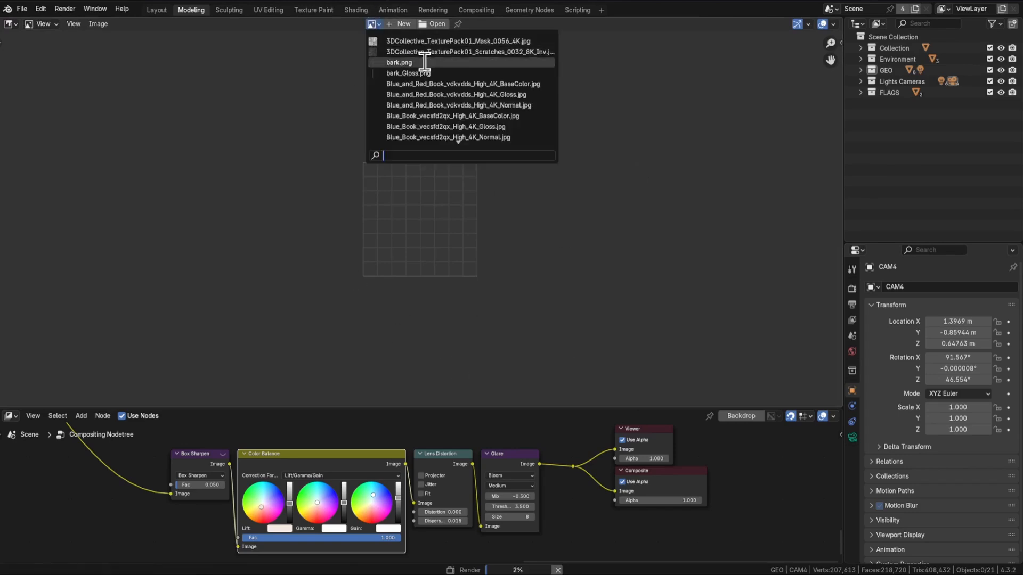
{"action": "type", "text": "render"}
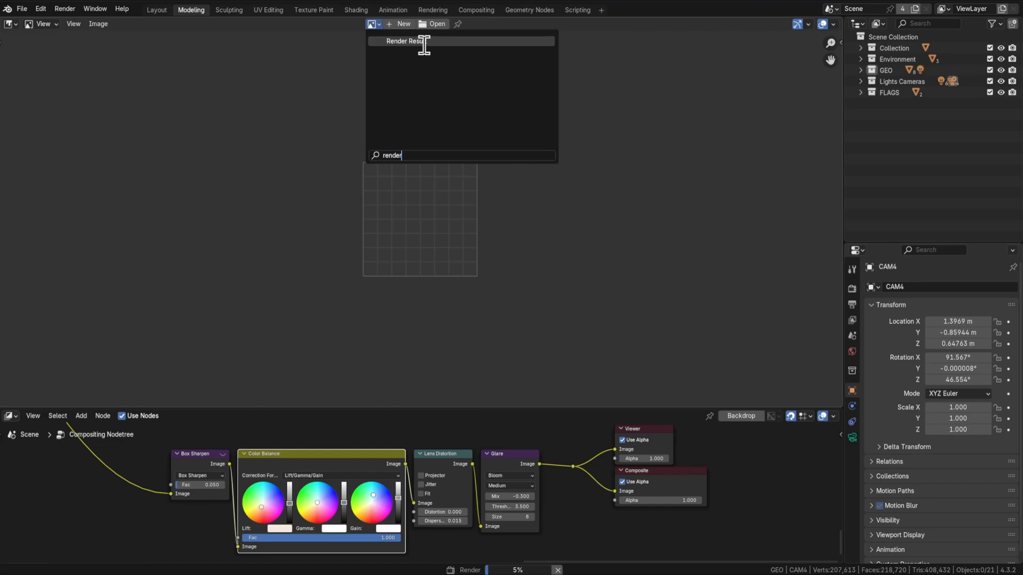
{"action": "left_click", "coordinate": [424, 43]}
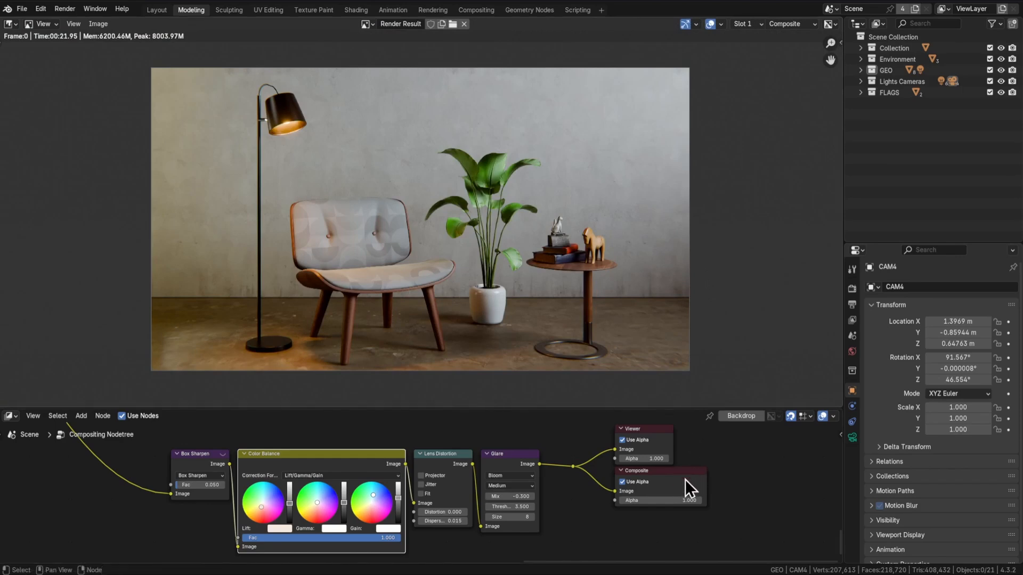
Move the Composite node away from the Viewer node and delete the Viewer node
{"action": "left_click_drag", "start_coordinate": [679, 477], "coordinate": [697, 494]}
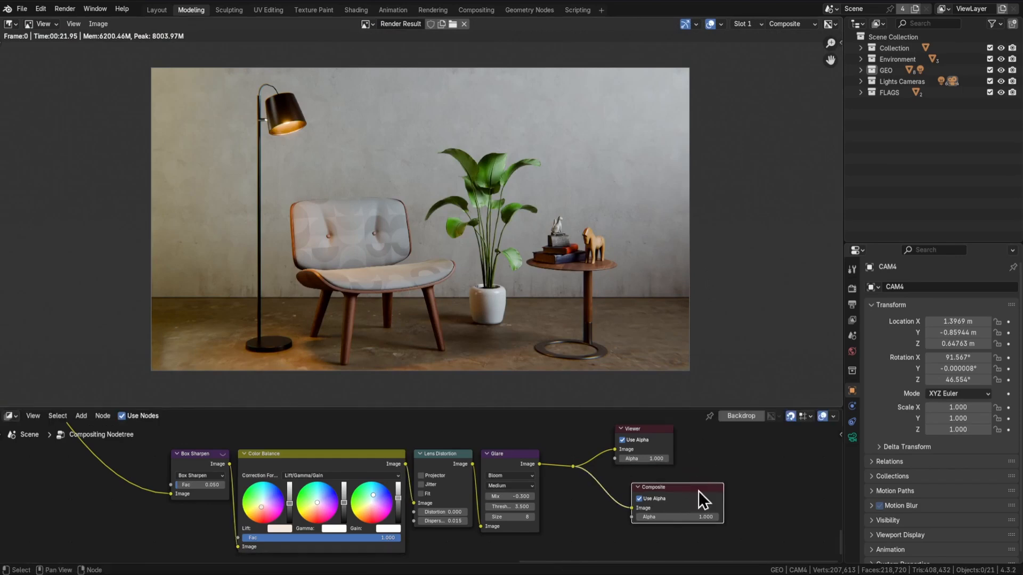
{"action": "left_click", "coordinate": [661, 431]}
{"action": "key", "text": "x"}
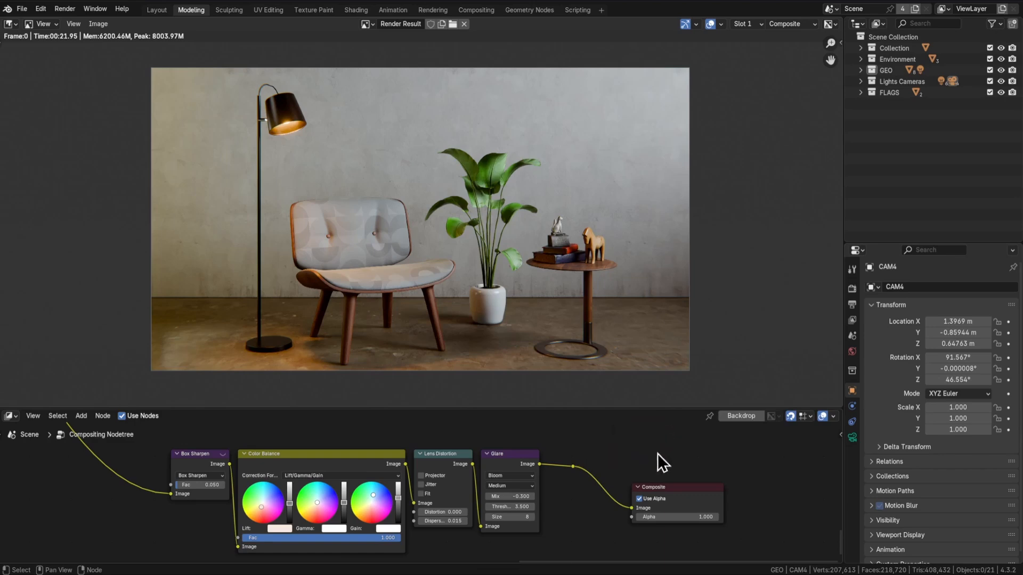
Bypass the effect nodes by linking a new reroute before Box Sharpen to the reroute before Composite, with both reroutes placed above the nodes
{"action": "left_click_drag", "start_coordinate": [149, 530], "coordinate": [158, 497]}
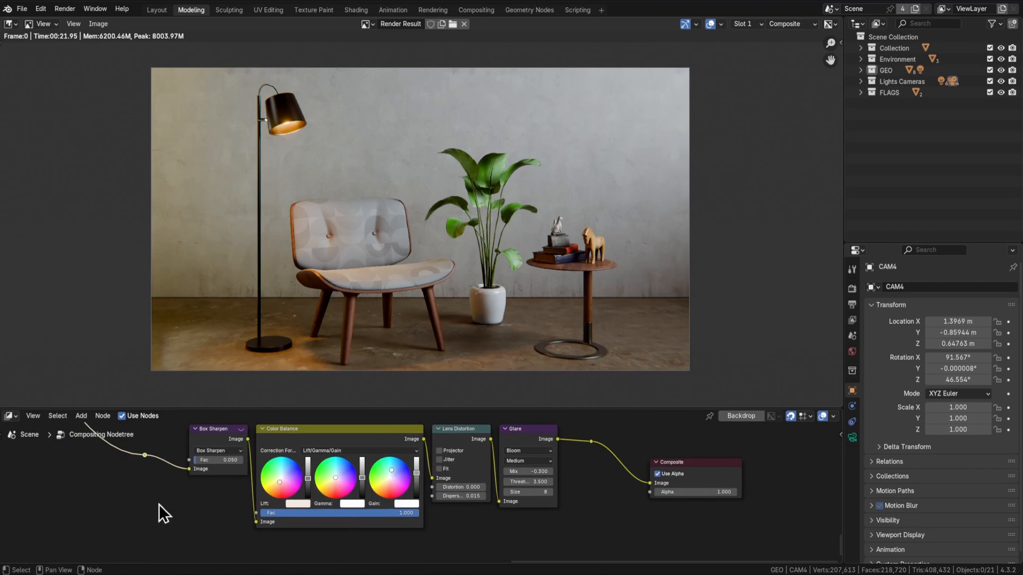
{"action": "left_click_drag", "start_coordinate": [143, 456], "coordinate": [593, 449]}
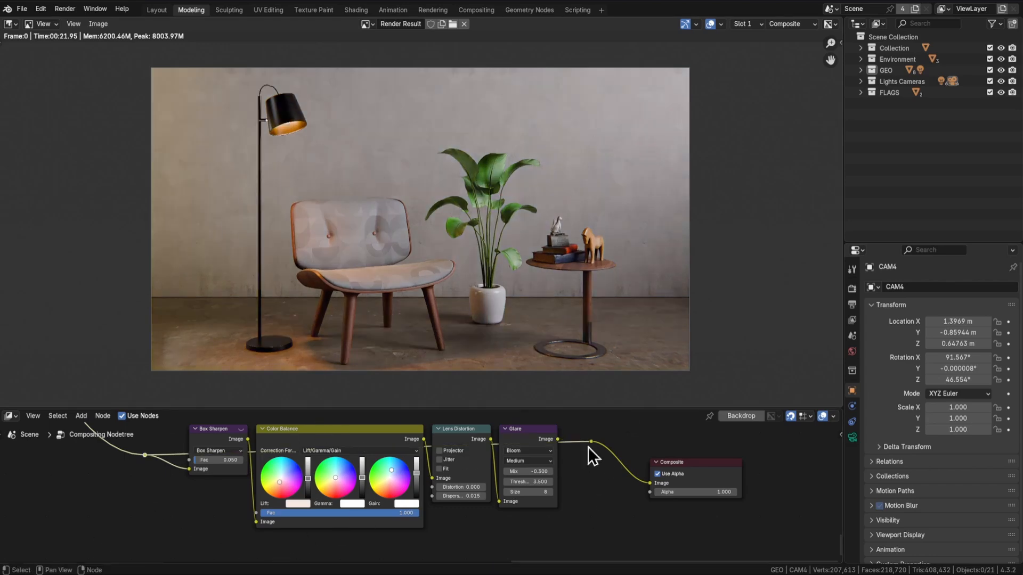
{"action": "left_click_drag", "start_coordinate": [618, 453], "coordinate": [632, 504]}
{"action": "key", "text": "g"}
{"action": "left_click", "coordinate": [149, 474]}
{"action": "left_click_drag", "start_coordinate": [639, 462], "coordinate": [620, 492]}
{"action": "key", "text": "g"}
{"action": "left_click", "coordinate": [601, 482]}
{"action": "left_click_drag", "start_coordinate": [605, 477], "coordinate": [216, 526]}
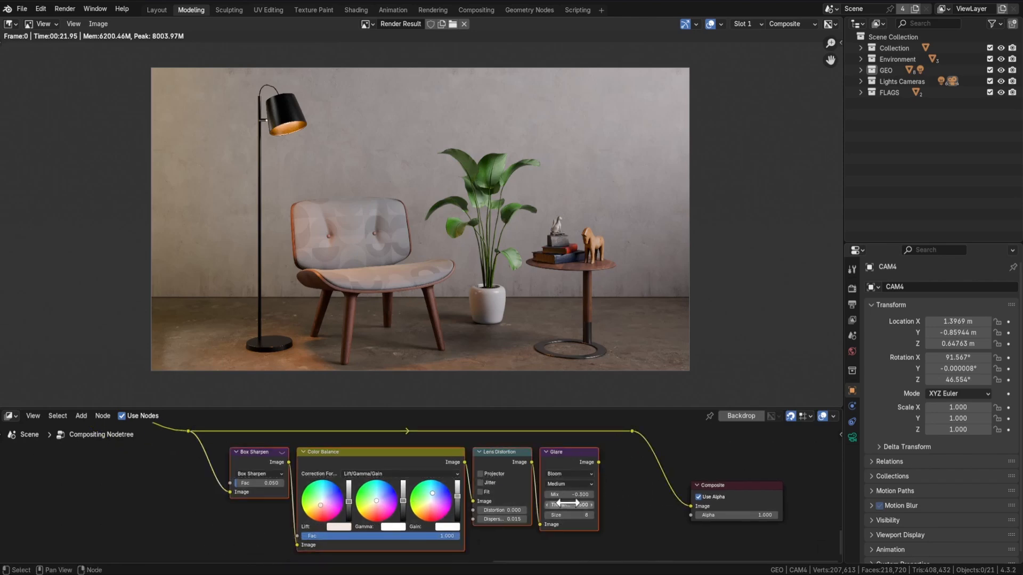
Reconnect the Glare node's output to the reroute that feeds the Composite node
{"action": "left_click", "coordinate": [601, 474]}
{"action": "left_click_drag", "start_coordinate": [599, 462], "coordinate": [629, 519]}
{"action": "left_click_drag", "start_coordinate": [712, 523], "coordinate": [710, 459]}
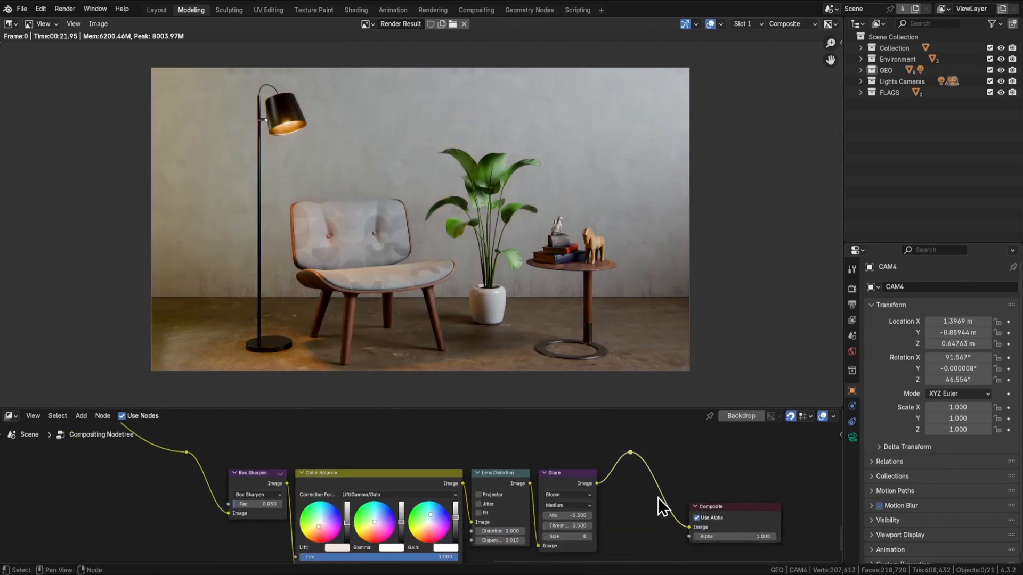
{"action": "key", "text": "g"}
{"action": "left_click", "coordinate": [672, 491]}
{"action": "left_click", "coordinate": [106, 24]}
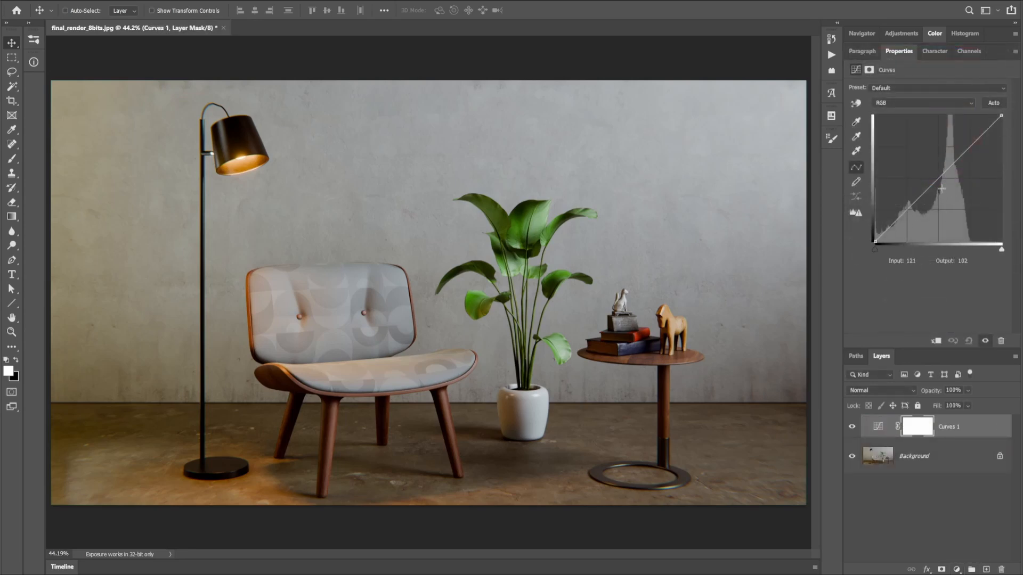
In Photoshop, brighten the midtones of final_render_8bits.jpg on the Curves 1 layer by mapping input 117 to output 135
{"action": "left_click_drag", "start_coordinate": [938, 179], "coordinate": [934, 174]}
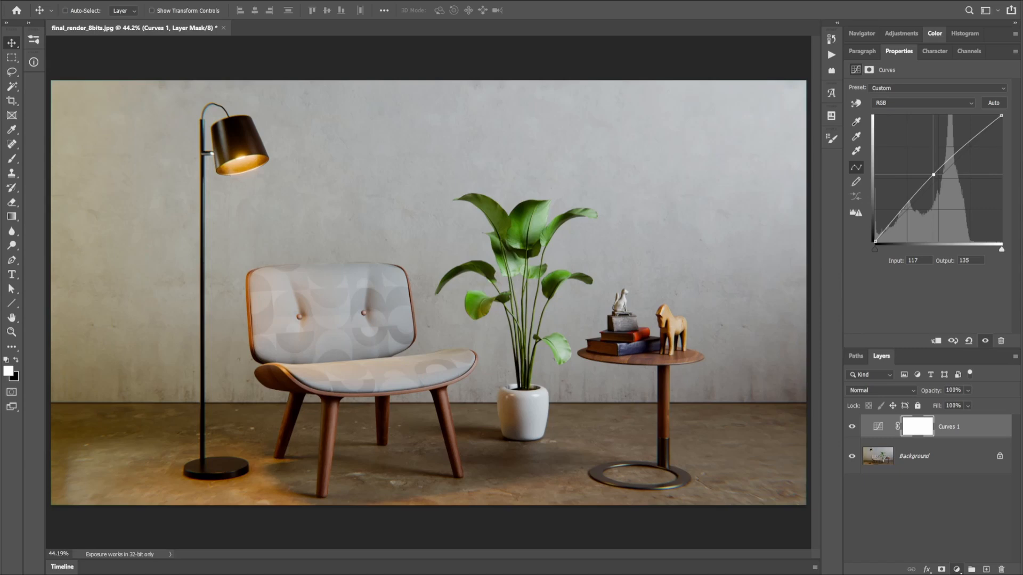
Try an S-shaped contrast curve (177 to 196, 64 to 49) on a second Curves layer, and delete that layer
{"action": "left_click", "coordinate": [965, 393]}
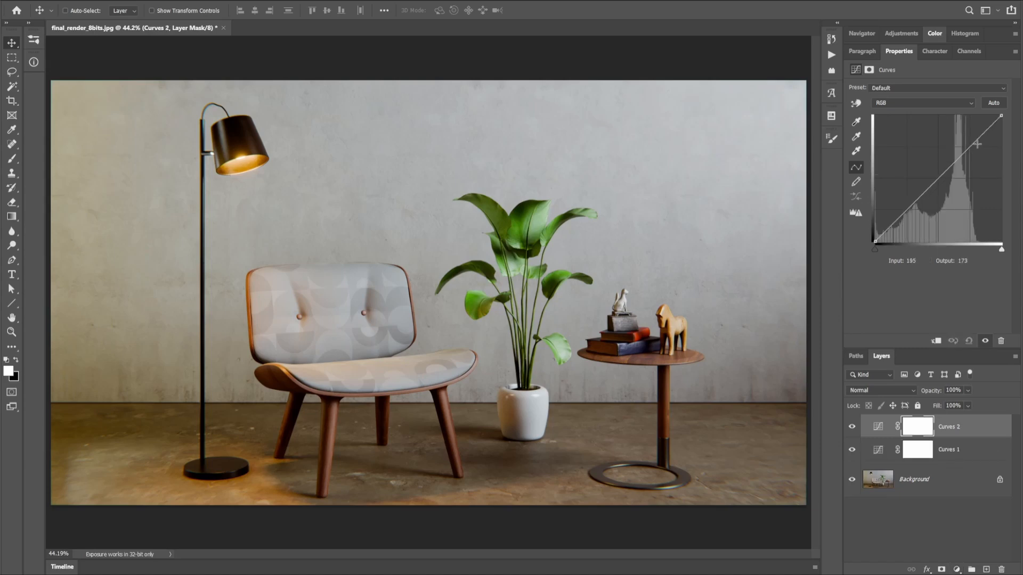
{"action": "left_click_drag", "start_coordinate": [967, 146], "coordinate": [963, 144]}
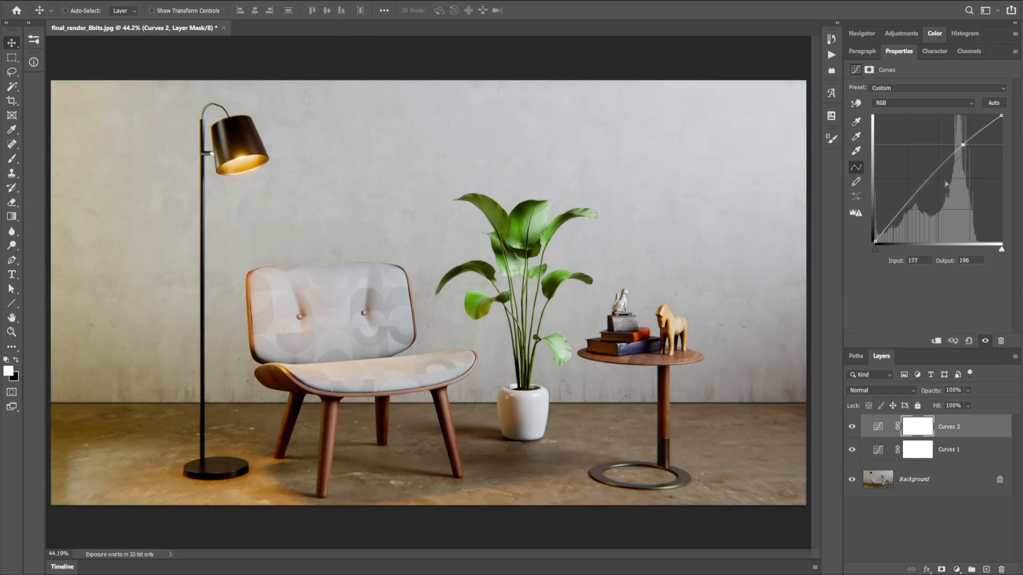
{"action": "left_click_drag", "start_coordinate": [904, 211], "coordinate": [907, 218]}
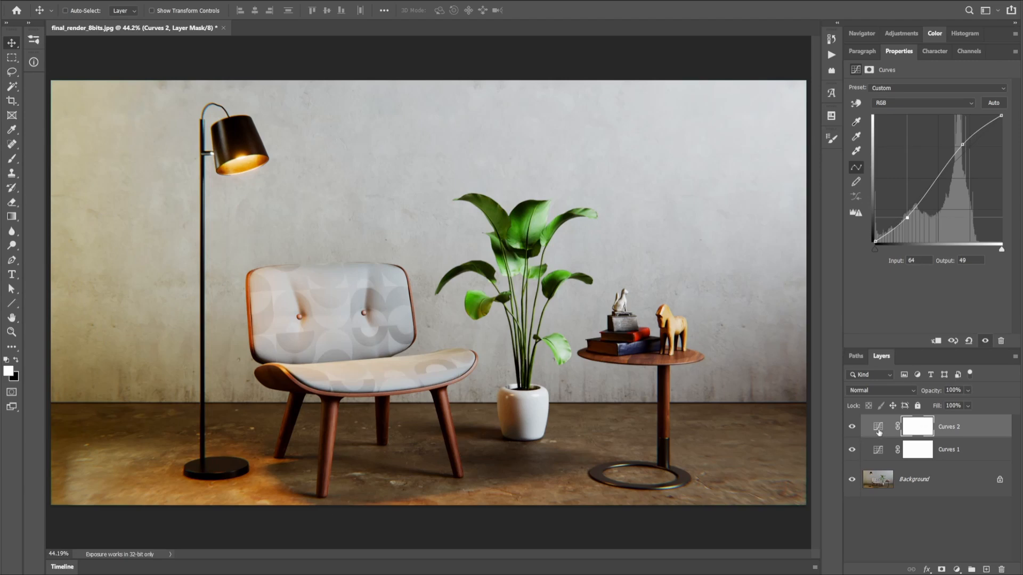
{"action": "left_click_drag", "start_coordinate": [880, 429], "coordinate": [1001, 569]}
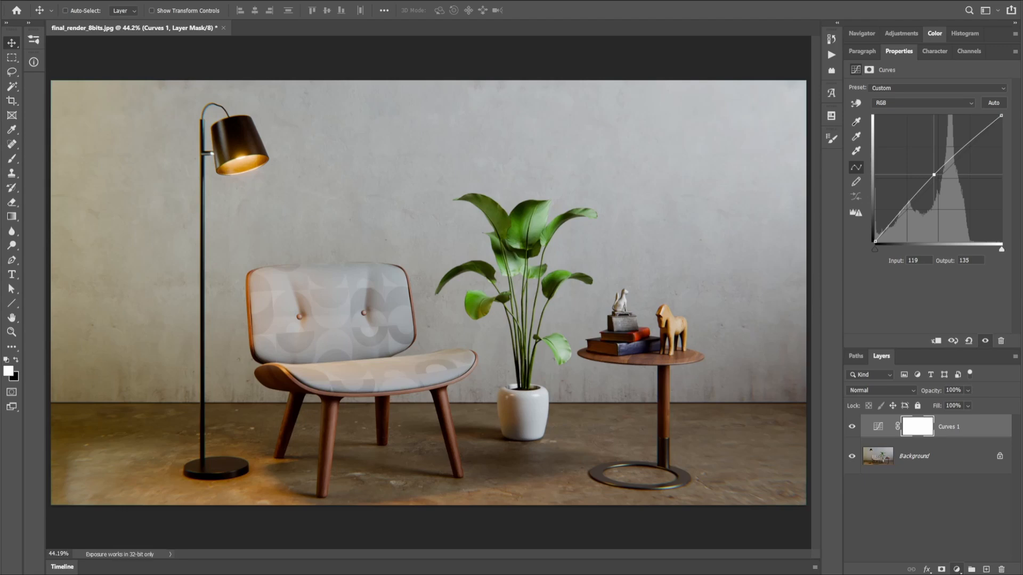
Add a Color Lookup adjustment layer above Curves 1 and load the 2Strip.look 3D LUT
{"action": "left_click", "coordinate": [944, 521]}
{"action": "left_click", "coordinate": [921, 89]}
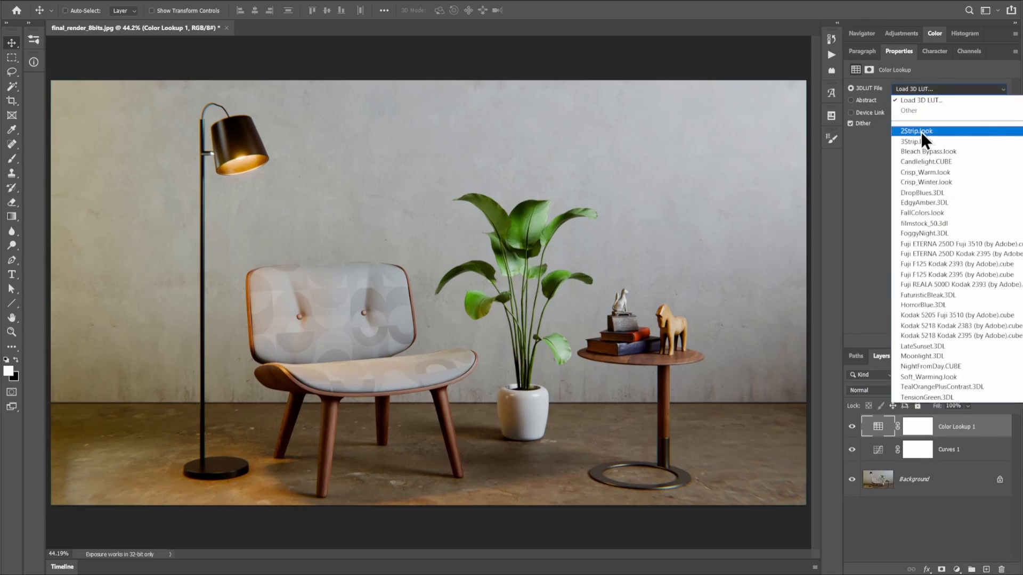
{"action": "left_click", "coordinate": [921, 132]}
Preview the other 3D LUT presets on the image, such as 3Strip.look and FoggyNight.3DL, and return to 2Strip.look
{"action": "key", "text": "Down"}
{"action": "key", "text": "Down"}
{"action": "key", "text": "Down"}
{"action": "key", "text": "Down"}
{"action": "key", "text": "Down"}
{"action": "key", "text": "Down"}
{"action": "key", "text": "Down"}
{"action": "key", "text": "Down"}
{"action": "key", "text": "Down"}
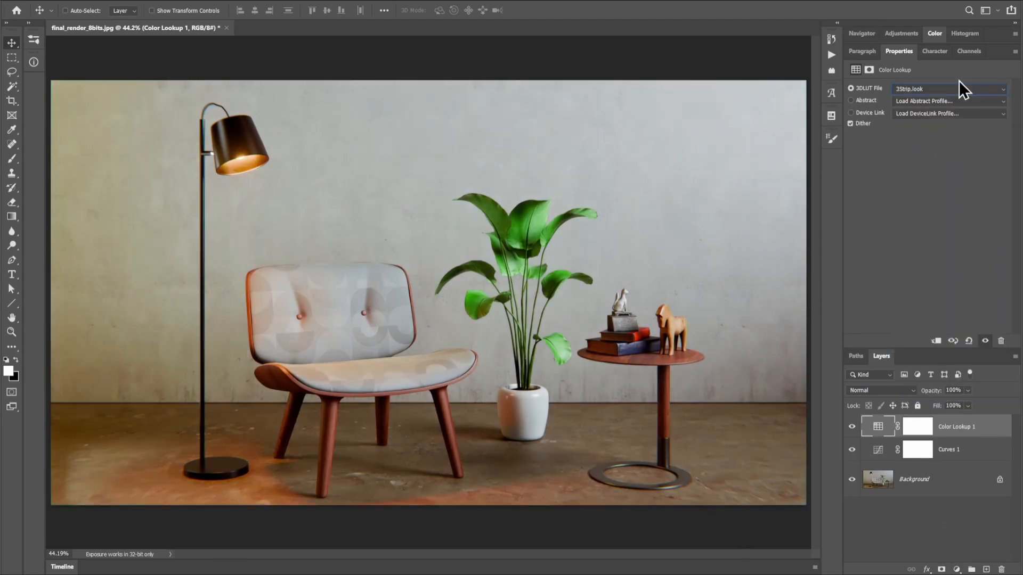
{"action": "key", "text": "Down"}
{"action": "key", "text": "Down"}
{"action": "key", "text": "Down"}
{"action": "key", "text": "Down"}
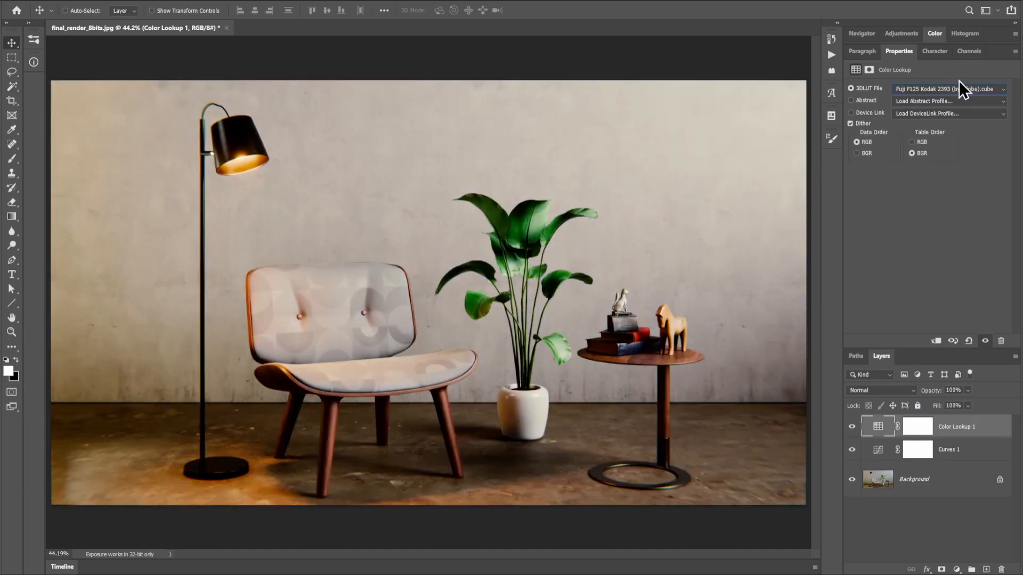
{"action": "left_click", "coordinate": [962, 88]}
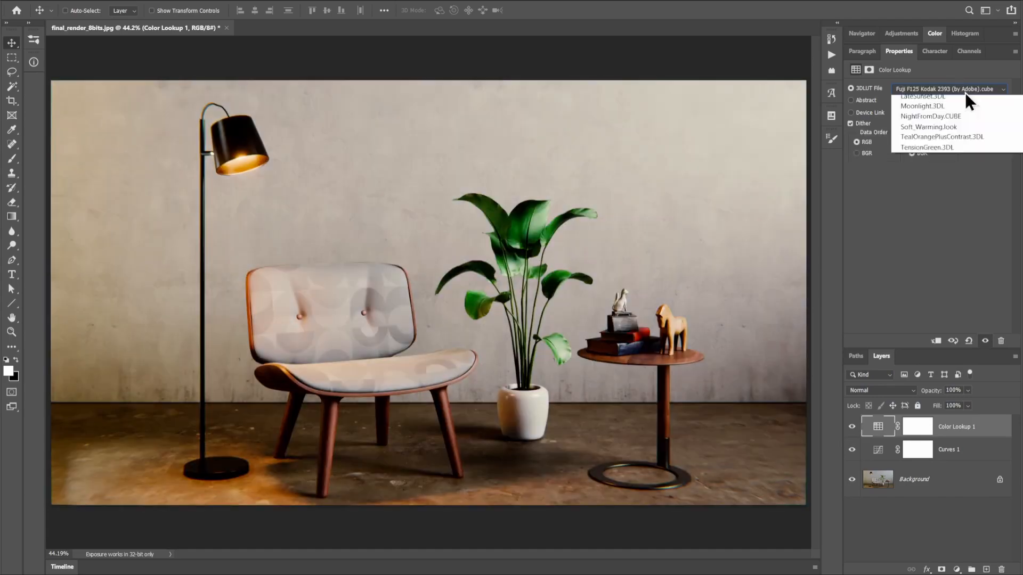
{"action": "left_click", "coordinate": [926, 127]}
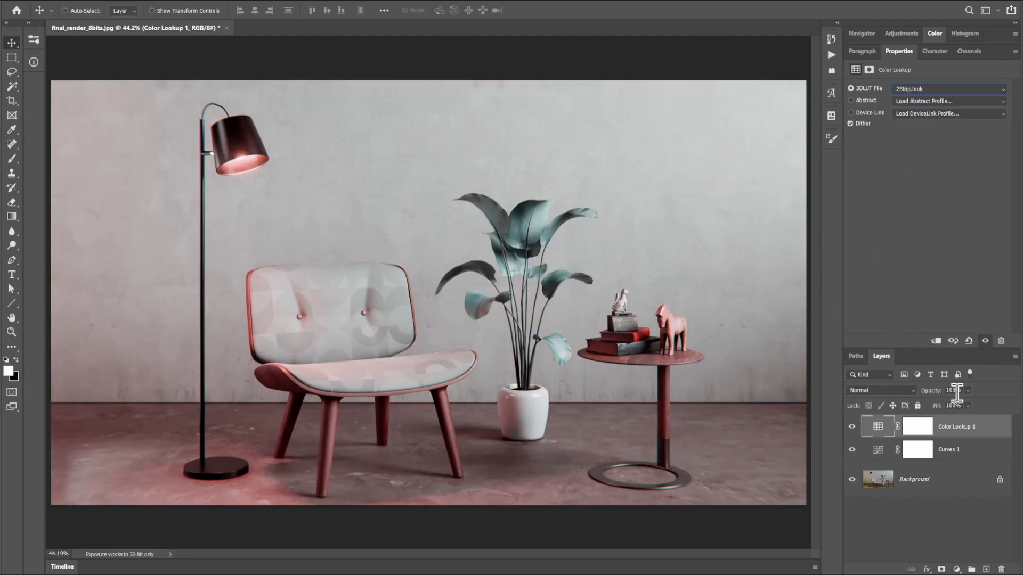
Lower the Color Lookup 1 layer's opacity to 47% and set its 3D LUT to Crisp_Winter.look
{"action": "left_click_drag", "start_coordinate": [948, 405], "coordinate": [954, 405]}
{"action": "left_click", "coordinate": [937, 89]}
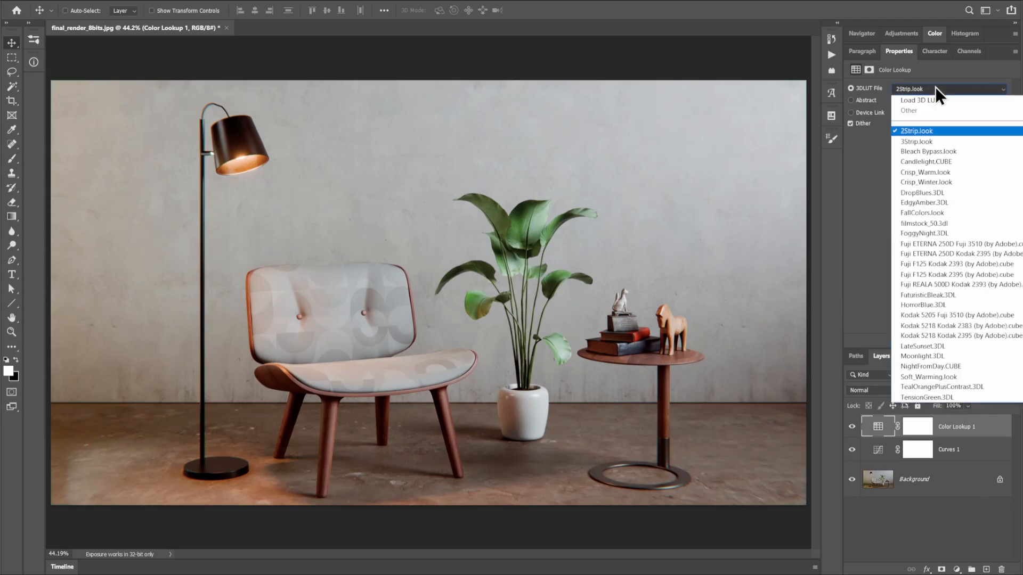
{"action": "left_click", "coordinate": [918, 151]}
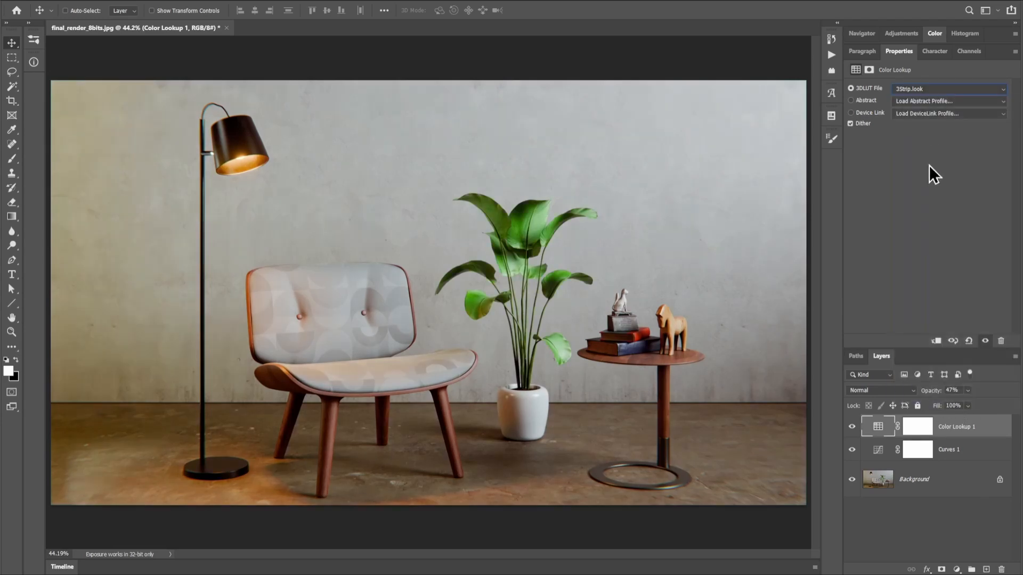
{"action": "key", "text": "Down"}
{"action": "key", "text": "Down"}
{"action": "key", "text": "Down"}
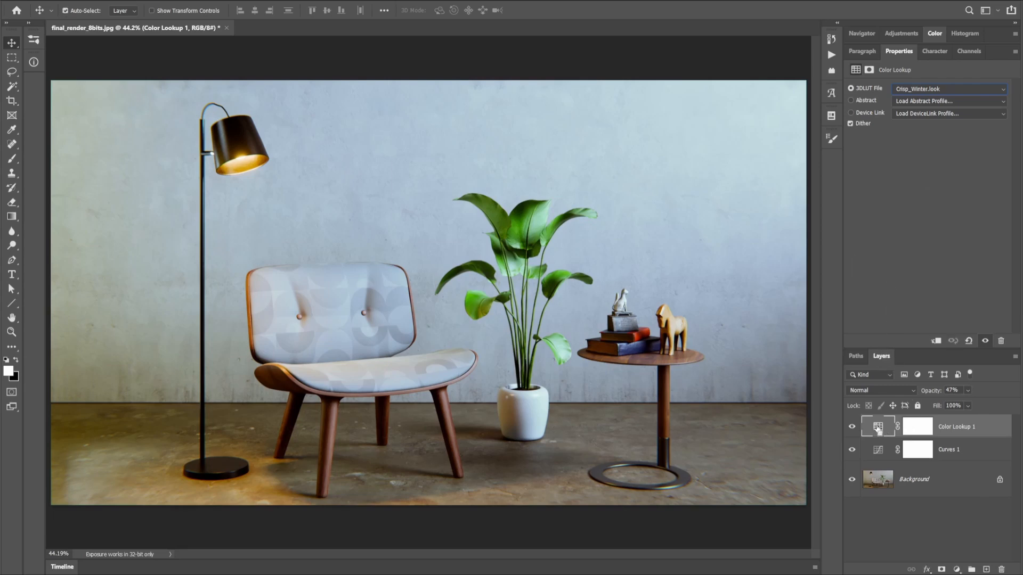
Duplicate the Color Lookup 1 layer with the original hidden, and set the copy's 3D LUT to FallColors.look
{"action": "key", "text": "ctrl+j"}
{"action": "left_click", "coordinate": [851, 450]}
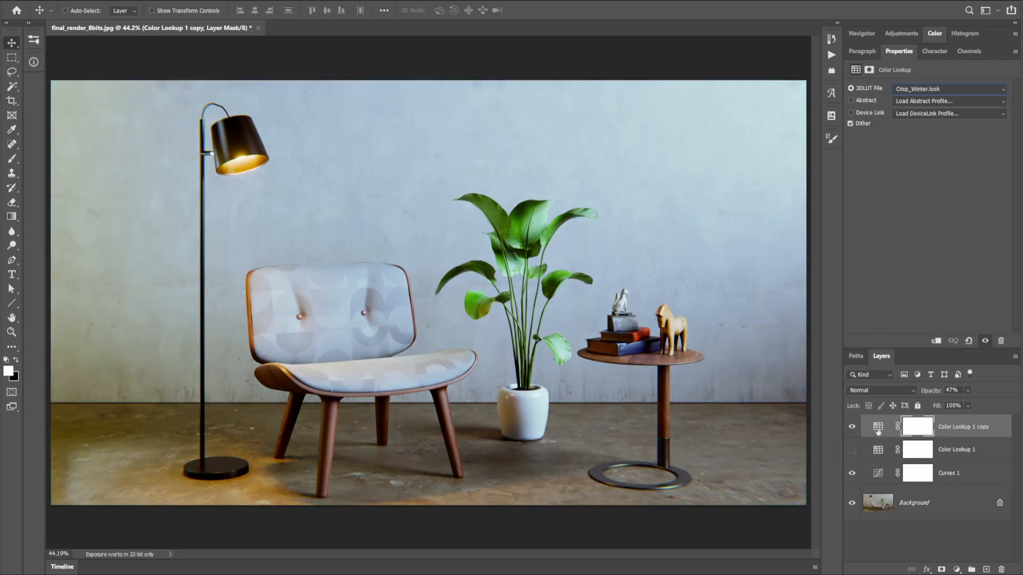
{"action": "left_click", "coordinate": [878, 426]}
{"action": "left_click", "coordinate": [935, 89]}
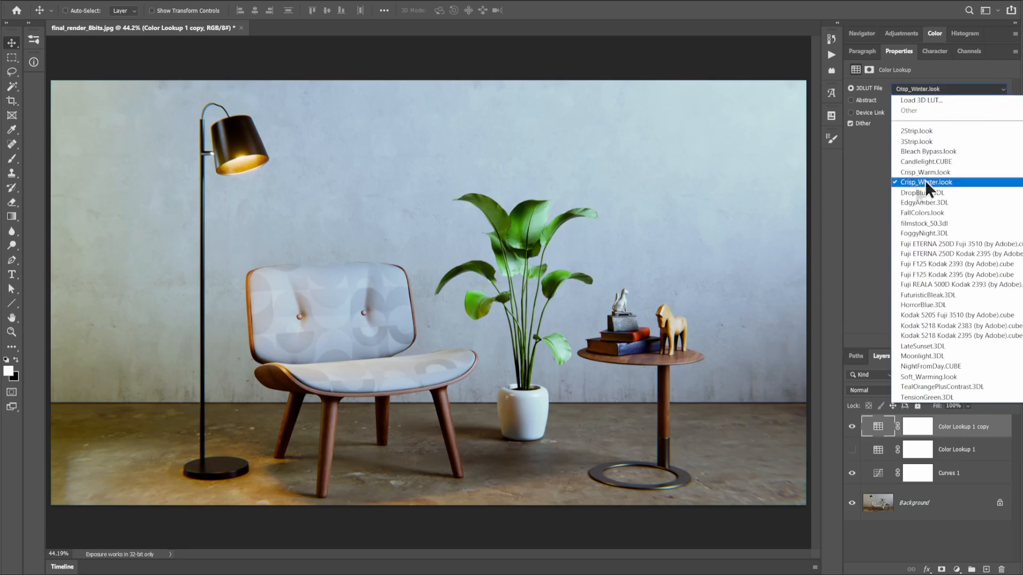
{"action": "left_click", "coordinate": [925, 180]}
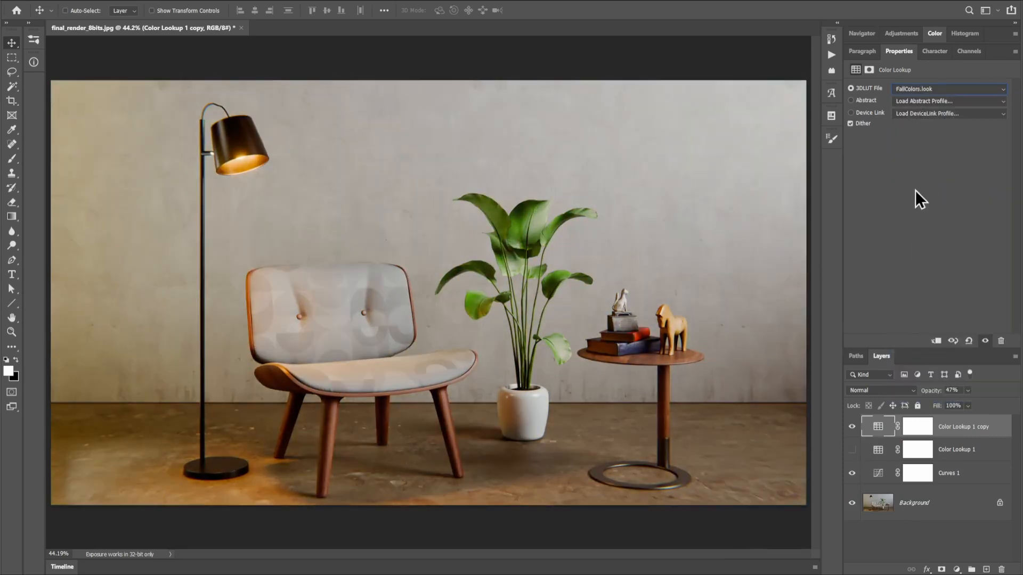
Duplicate the FallColors.look layer with its source hidden, and choose a different 3D LUT for the new copy
{"action": "key", "text": "ctrl+j"}
{"action": "left_click", "coordinate": [852, 450]}
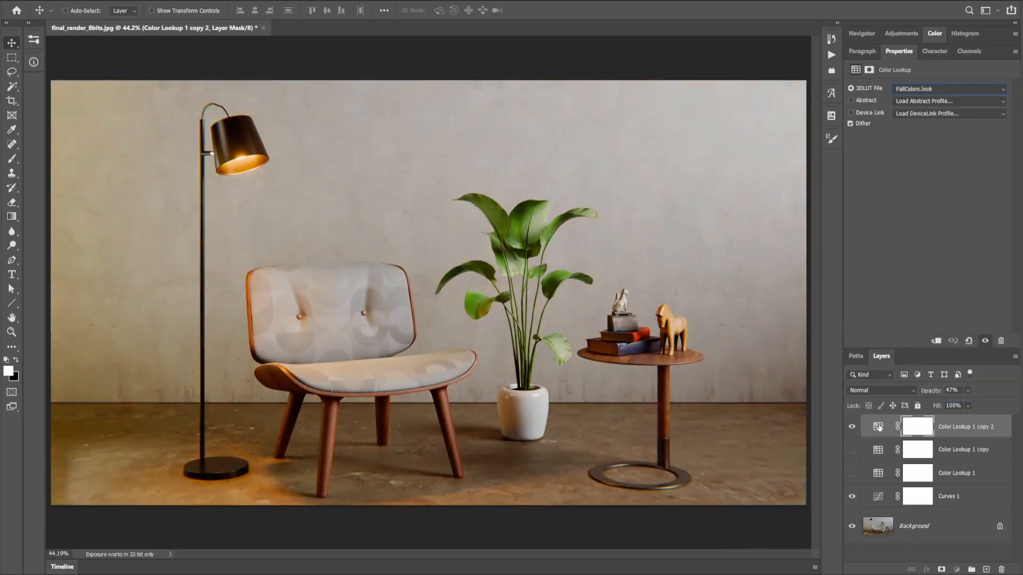
{"action": "left_click", "coordinate": [935, 89]}
Make a third copy of the Color Lookup layer with the earlier ones hidden, and set its 3D LUT to TensionGreen.3DL
{"action": "left_click", "coordinate": [930, 89]}
{"action": "key", "text": "Down"}
{"action": "key", "text": "Down"}
{"action": "key", "text": "Down"}
{"action": "key", "text": "Down"}
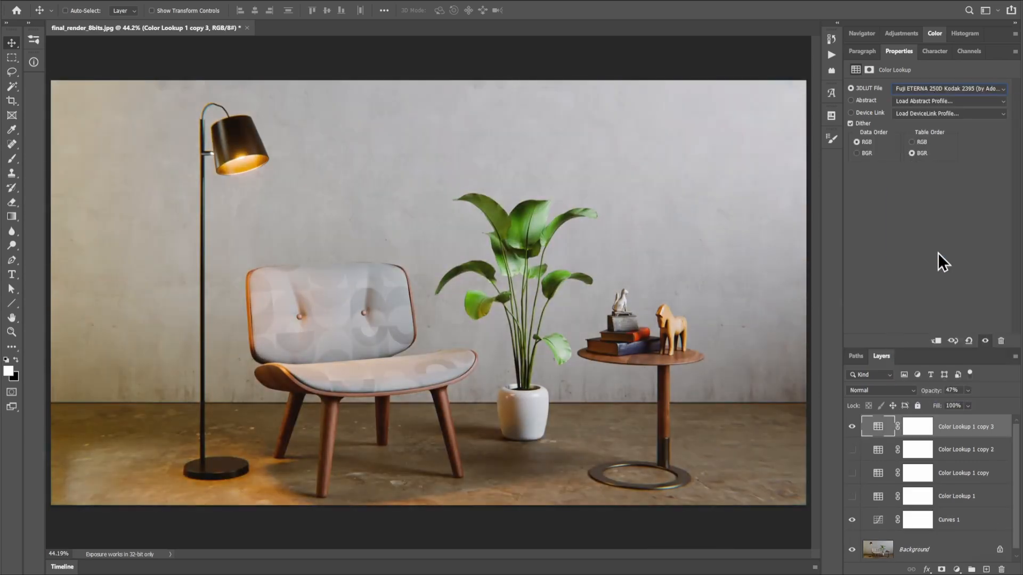
{"action": "key", "text": "Down"}
{"action": "key", "text": "Down"}
{"action": "key", "text": "Down"}
{"action": "key", "text": "Down"}
{"action": "key", "text": "Down"}
{"action": "key", "text": "Down"}
{"action": "key", "text": "Down"}
{"action": "key", "text": "Down"}
{"action": "key", "text": "Down"}
{"action": "key", "text": "Down"}
{"action": "key", "text": "Down"}
{"action": "key", "text": "Down"}
{"action": "key", "text": "Down"}
{"action": "key", "text": "Down"}
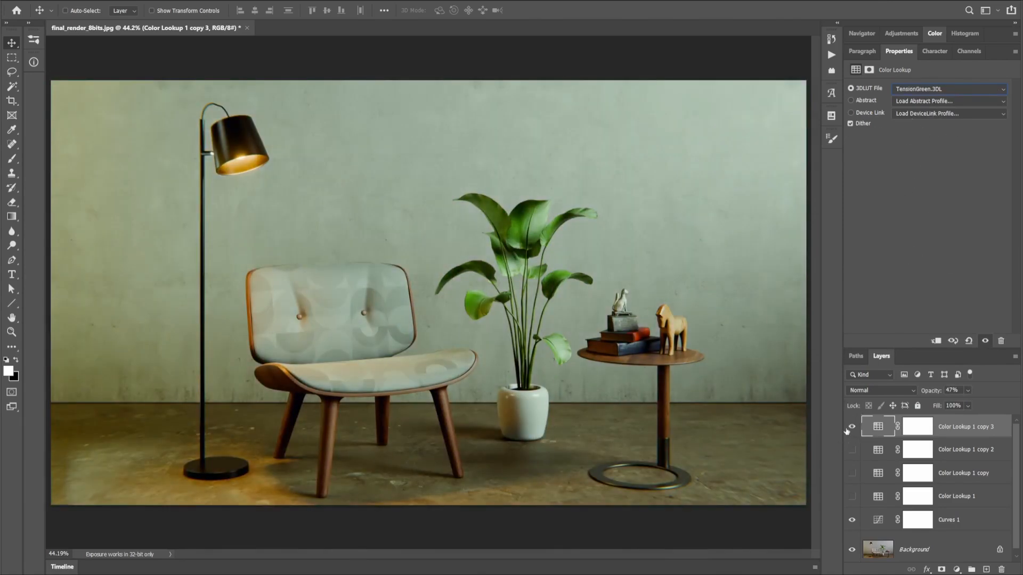
Compare the hidden Color Lookup variants one at a time, finishing with only Color Lookup 1 shown above the Curves layer
{"action": "left_click", "coordinate": [852, 426]}
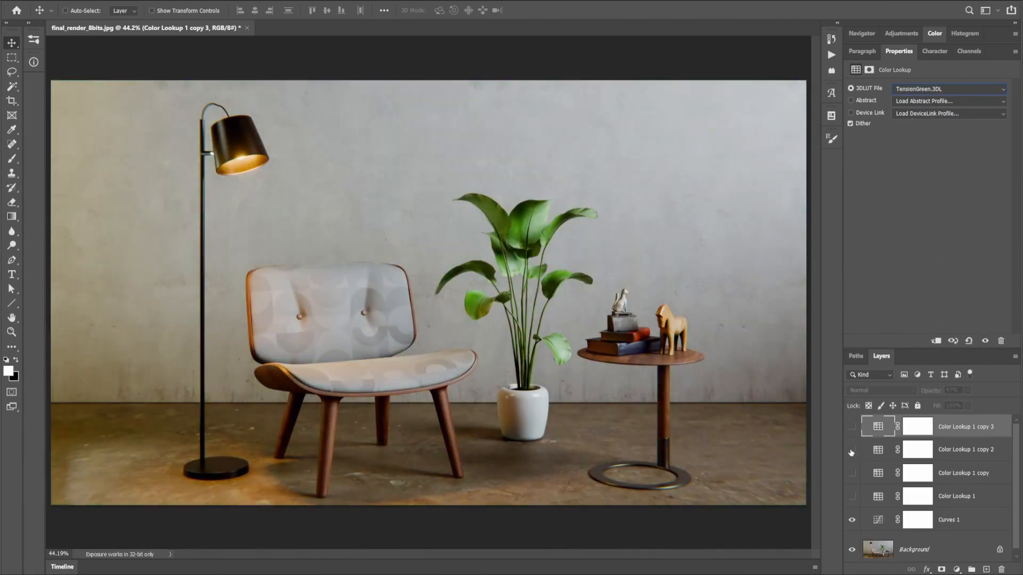
{"action": "left_click", "coordinate": [852, 450]}
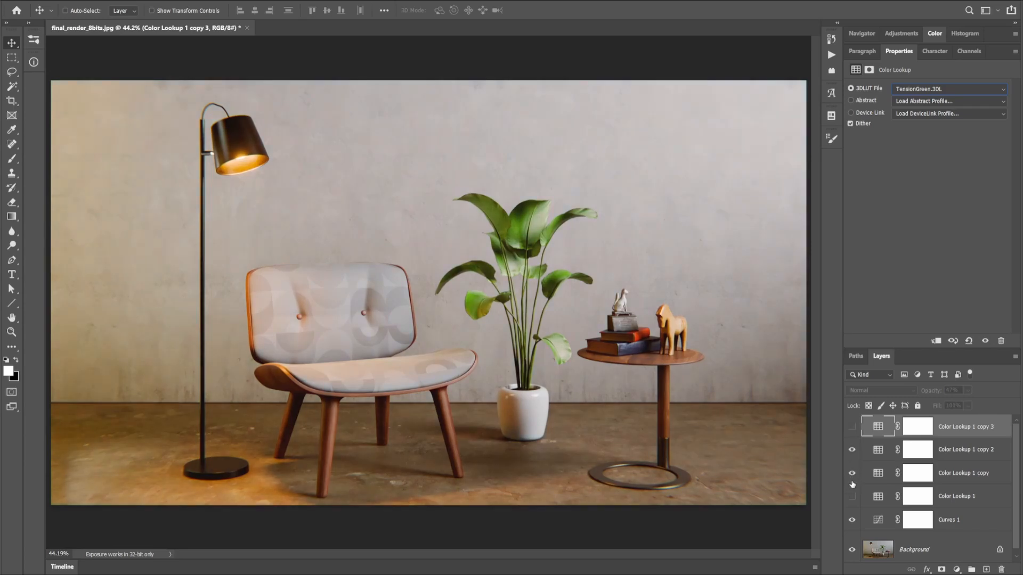
{"action": "left_click", "coordinate": [852, 449]}
{"action": "left_click", "coordinate": [852, 496]}
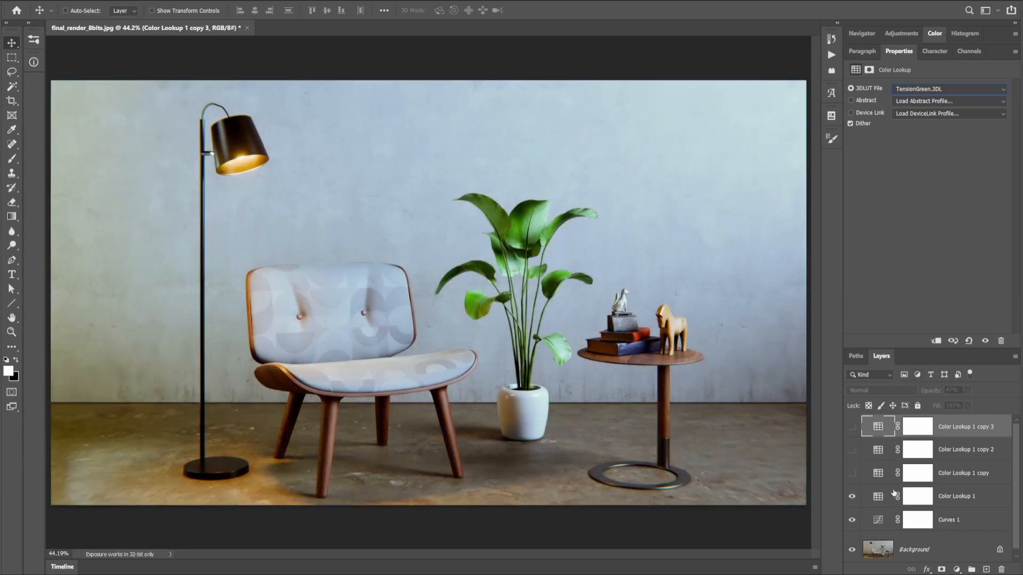
{"action": "left_click", "coordinate": [873, 500]}
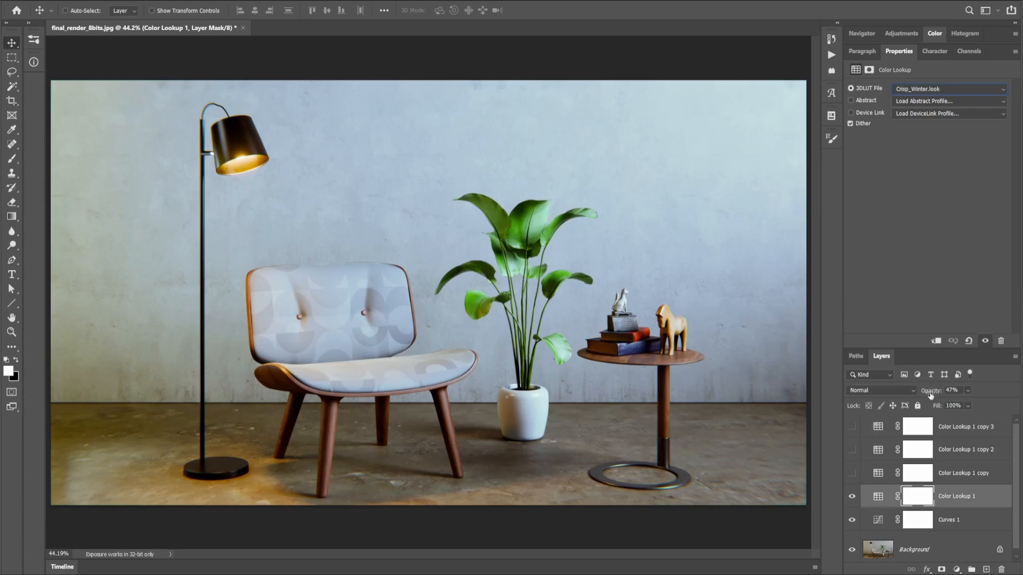
{"action": "left_click", "coordinate": [852, 496]}
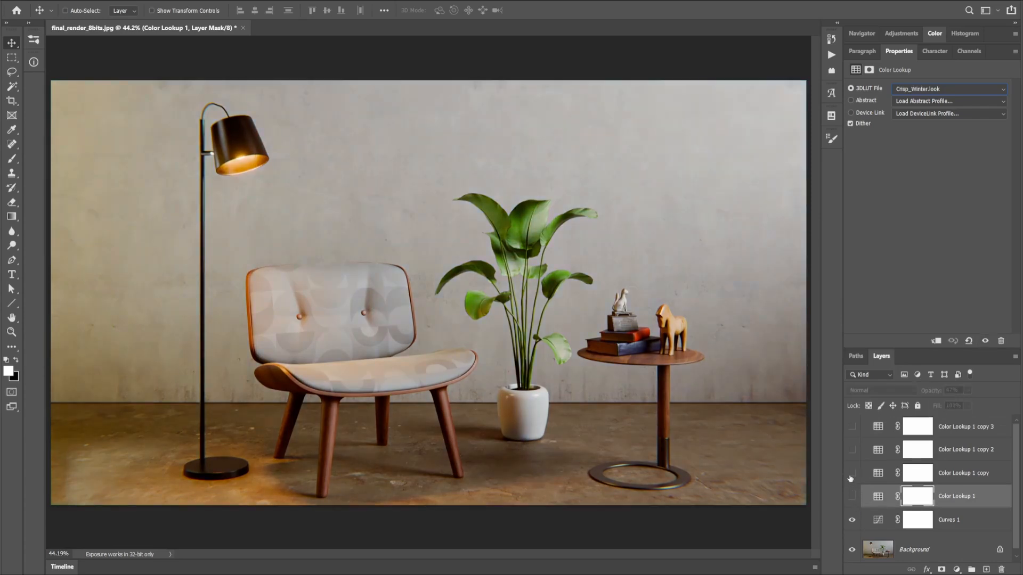
{"action": "left_click", "coordinate": [851, 496]}
Set the Color Lookup 1 layer's opacity to 22% and compare the image with and without it
{"action": "left_click", "coordinate": [878, 496]}
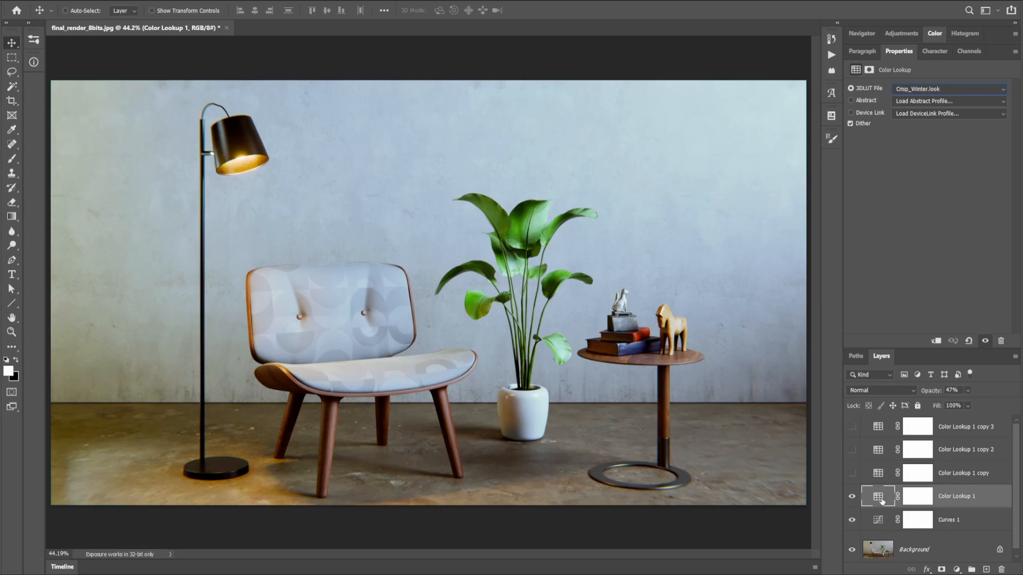
{"action": "key", "text": "1"}
{"action": "key", "text": "1"}
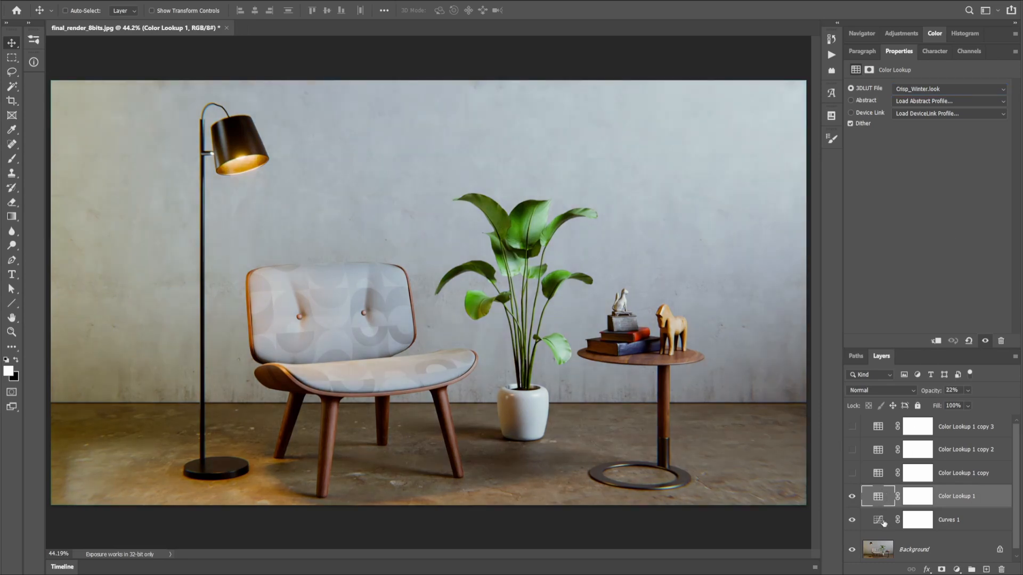
{"action": "left_click", "coordinate": [852, 498]}
{"action": "left_click", "coordinate": [852, 497]}
{"action": "left_click", "coordinate": [853, 497]}
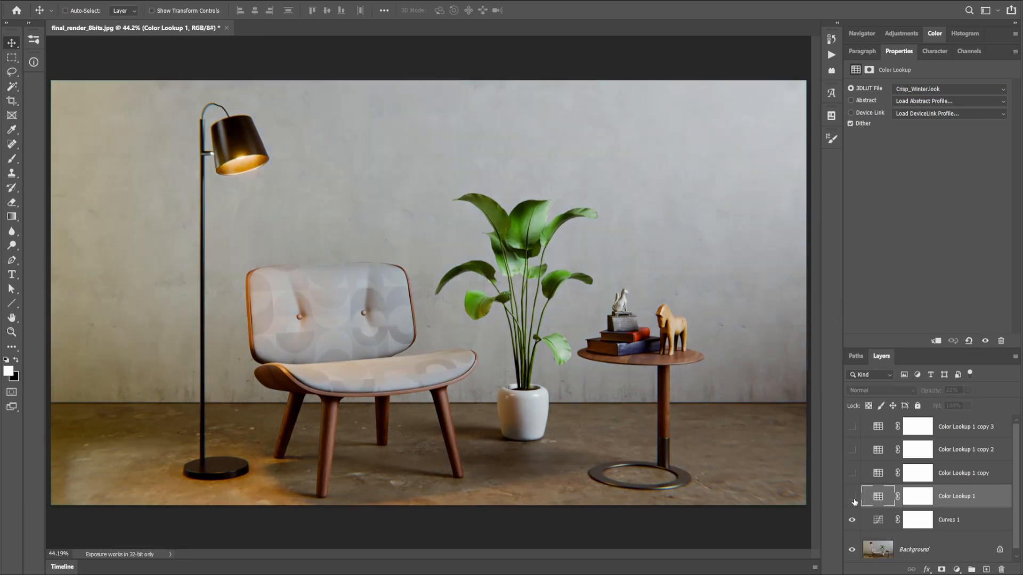
{"action": "left_click", "coordinate": [853, 498]}
Delete the three hidden Color Lookup copies, keeping only the original Color Lookup 1 layer
{"action": "left_click", "coordinate": [878, 474]}
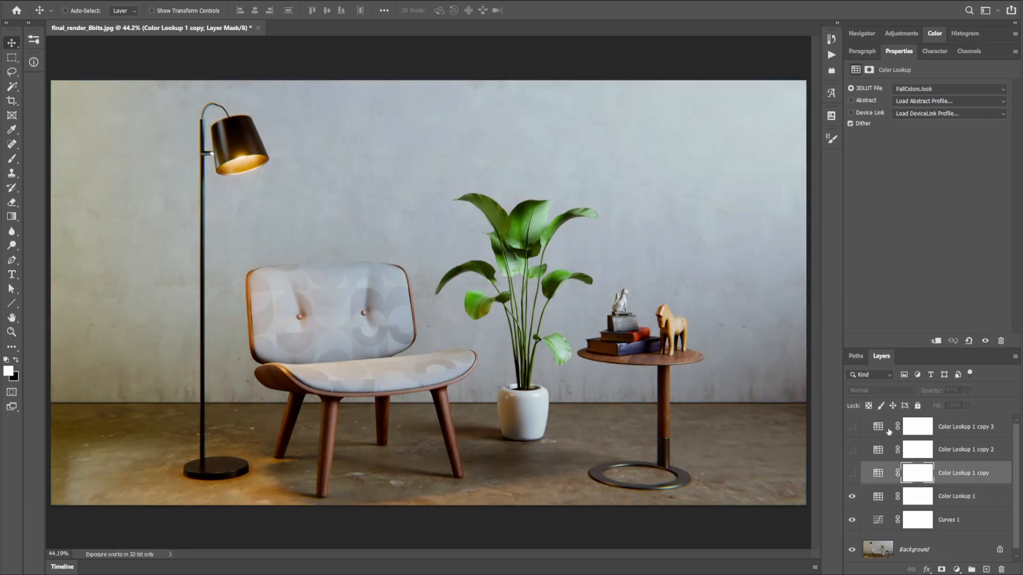
{"action": "left_click", "coordinate": [878, 426], "text": "shift"}
{"action": "left_click_drag", "start_coordinate": [878, 431], "coordinate": [1001, 569]}
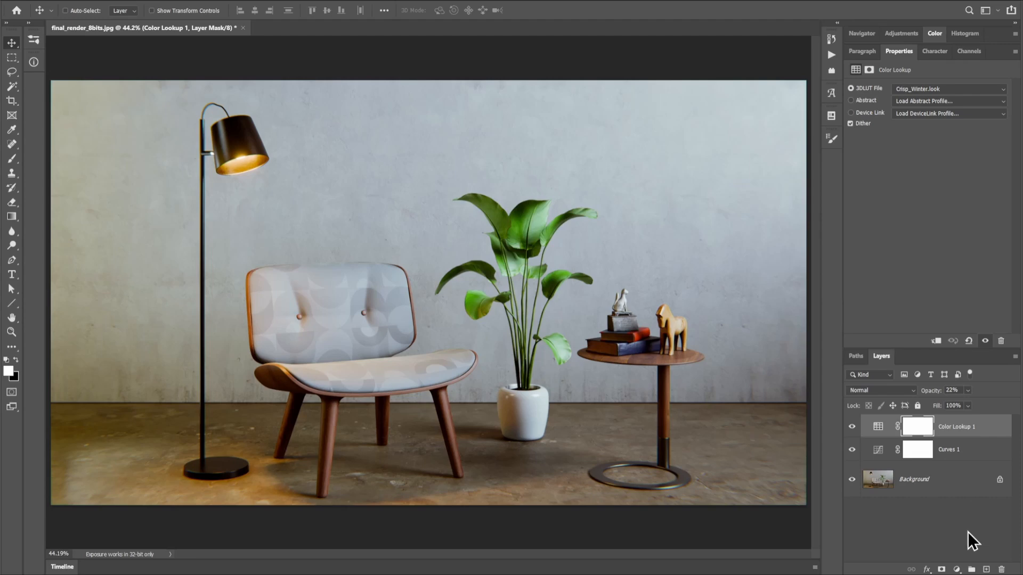
Add a black solid colour fill layer above the Color Lookup 1 layer
{"action": "left_click", "coordinate": [959, 569]}
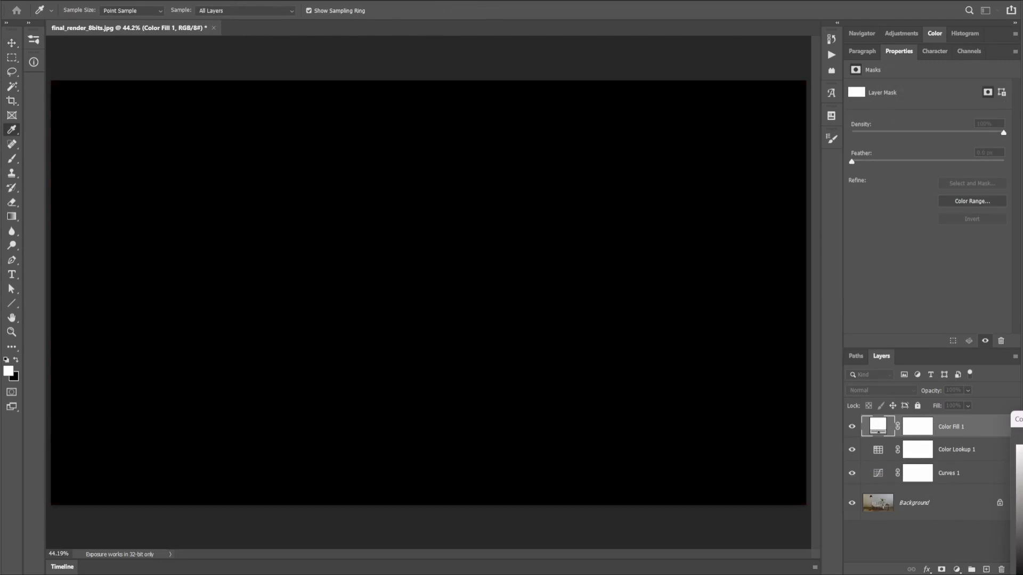
{"action": "key", "text": "Return"}
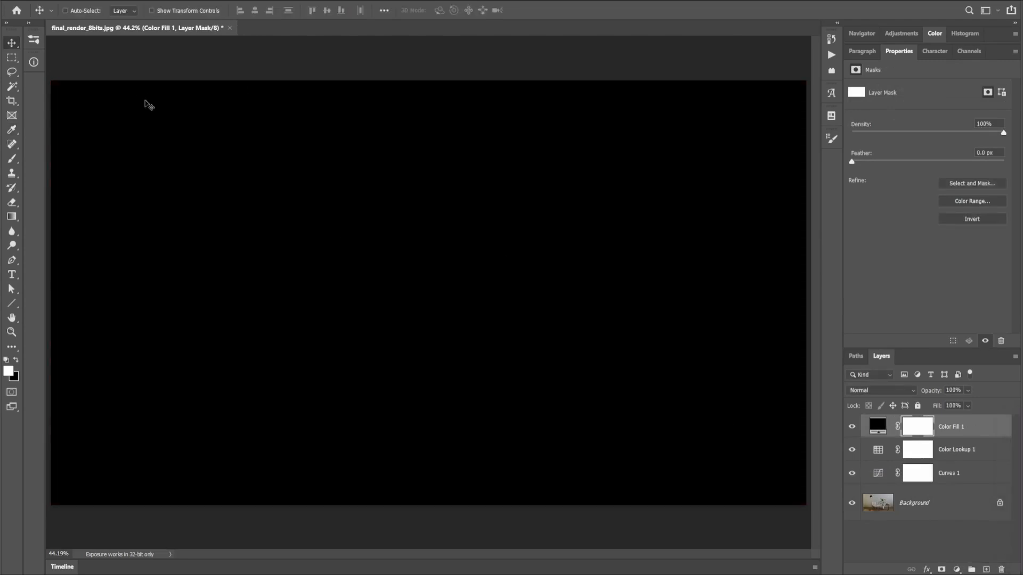
Draw a black-to-white radial gradient on the fill layer's mask from image centre to edge, and stretch the mask to about 1970 mm wide
{"action": "key", "text": "g"}
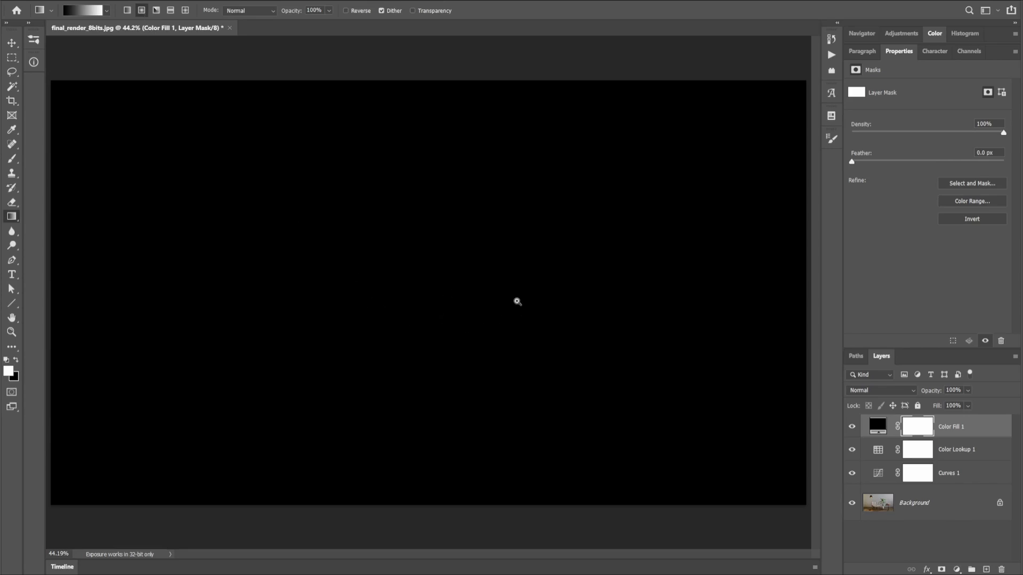
{"action": "scroll", "coordinate": [492, 310], "scroll_direction": "down", "scroll_amount": 2}
{"action": "left_click_drag", "start_coordinate": [424, 292], "coordinate": [682, 296]}
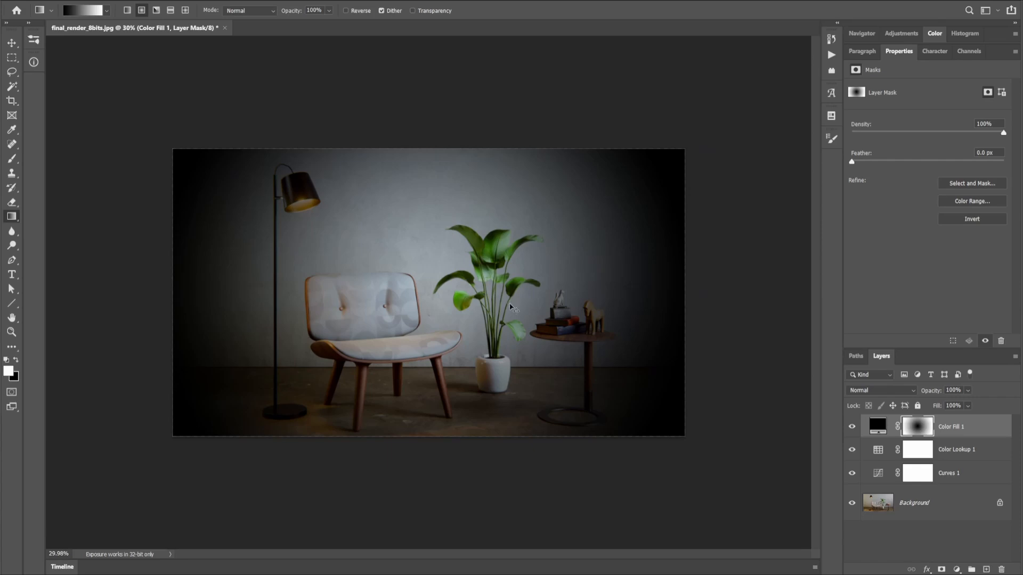
{"action": "key", "text": "ctrl+t"}
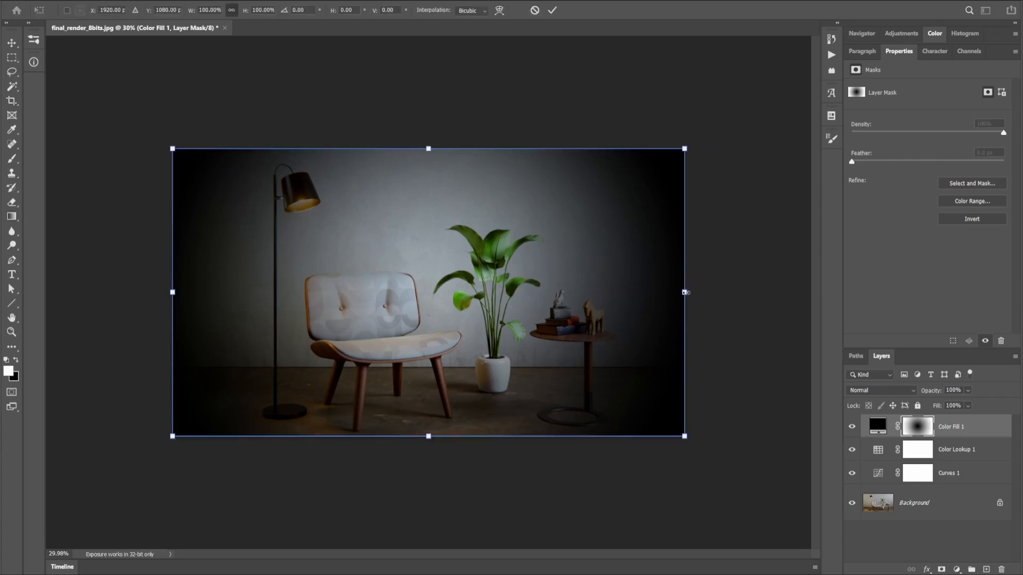
{"action": "left_click_drag", "start_coordinate": [686, 292], "coordinate": [792, 290]}
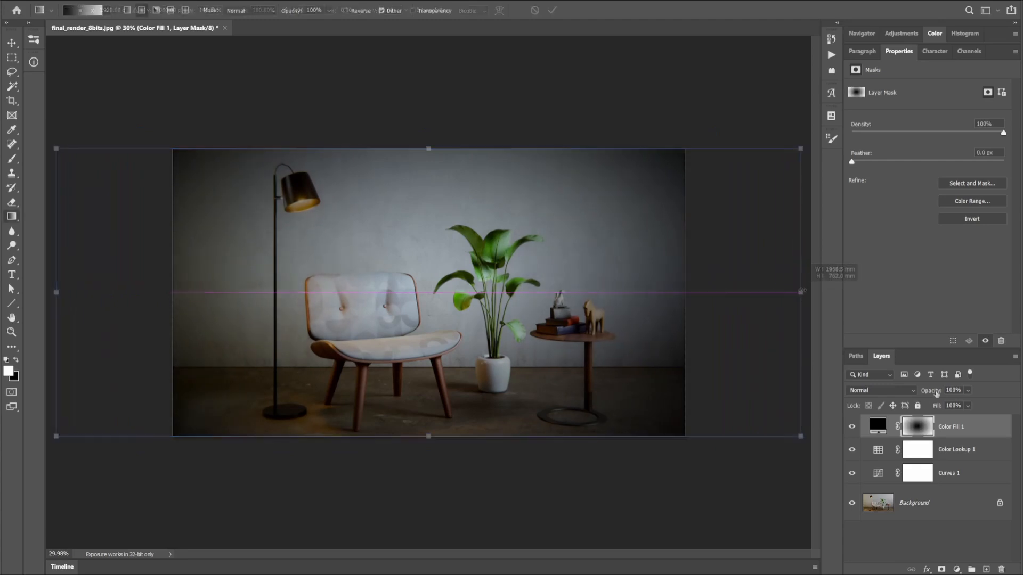
Set the Color Fill 1 layer's blend mode to Multiply and its opacity to 25% for a subtle vignette
{"action": "left_click", "coordinate": [928, 395]}
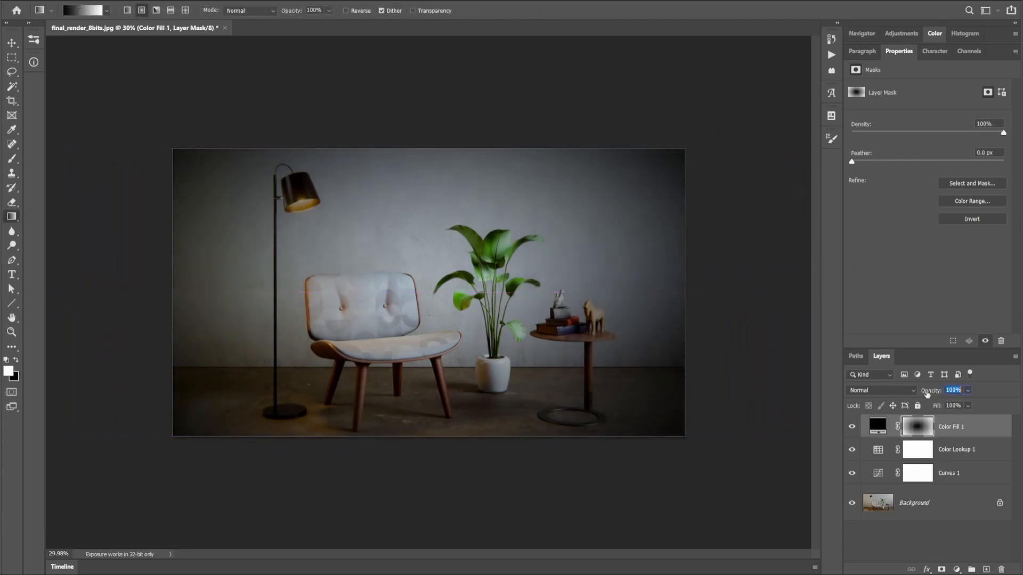
{"action": "type", "text": "54"}
{"action": "left_click", "coordinate": [884, 390]}
{"action": "left_click", "coordinate": [857, 435]}
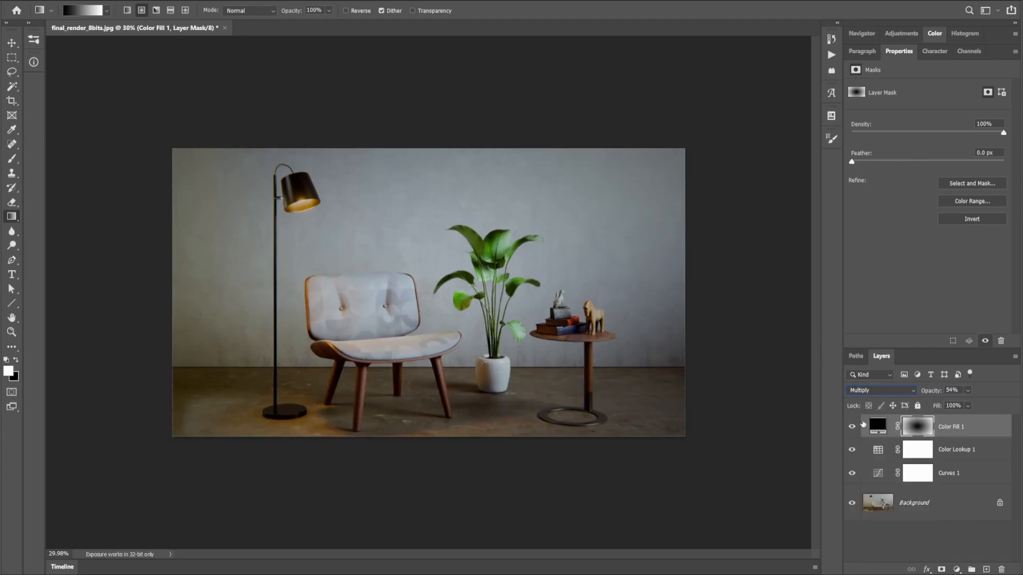
{"action": "left_click", "coordinate": [869, 425]}
{"action": "key", "text": "v"}
{"action": "key", "text": "2"}
{"action": "key", "text": "5"}
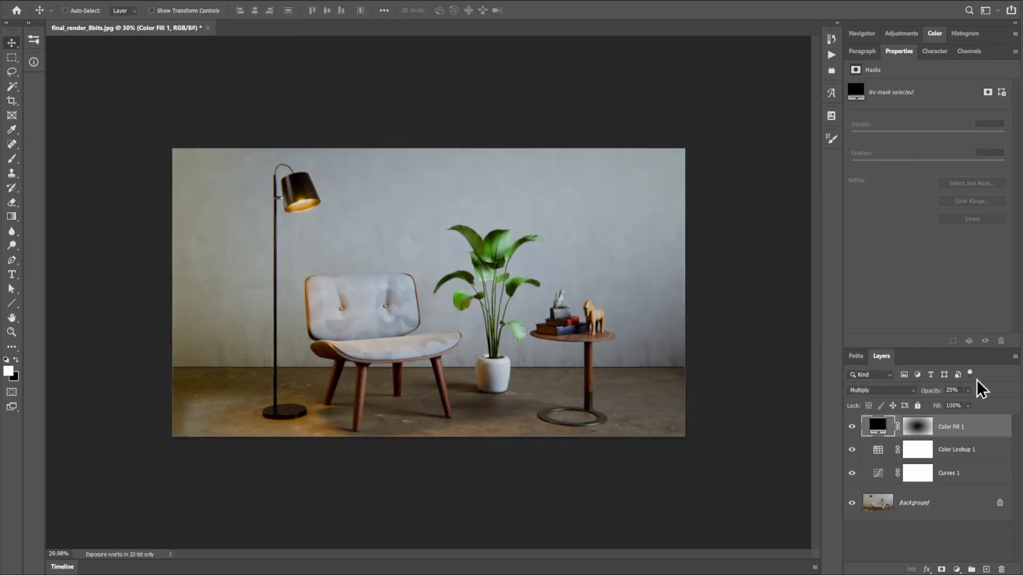
Review the settings of the Color Lookup 1, Curves 1 and Color Fill 1 layers in turn
{"action": "left_click", "coordinate": [881, 452]}
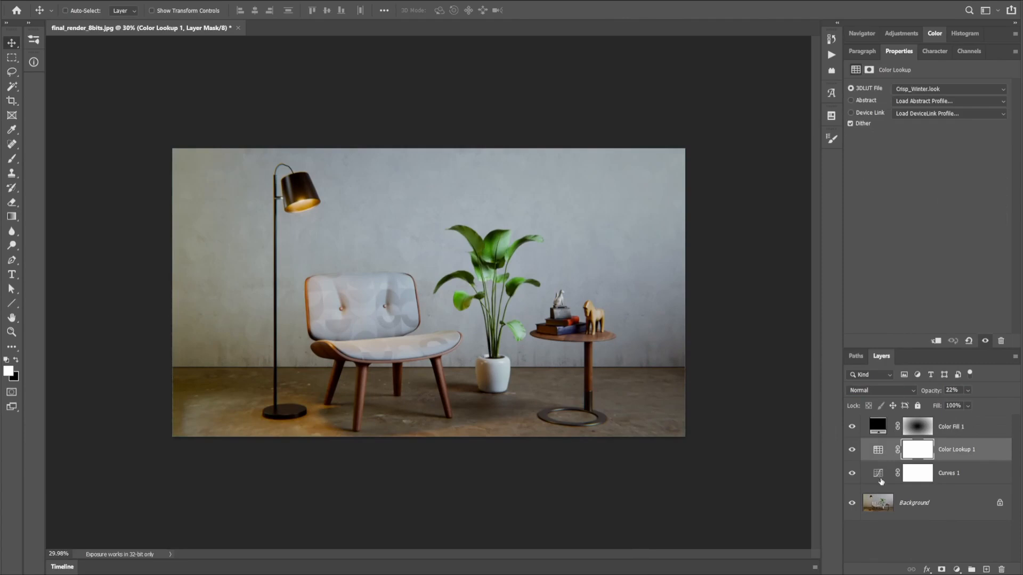
{"action": "left_click", "coordinate": [881, 479]}
{"action": "left_click", "coordinate": [878, 453]}
{"action": "left_click", "coordinate": [879, 430]}
{"action": "left_click", "coordinate": [882, 453]}
{"action": "left_click", "coordinate": [878, 476]}
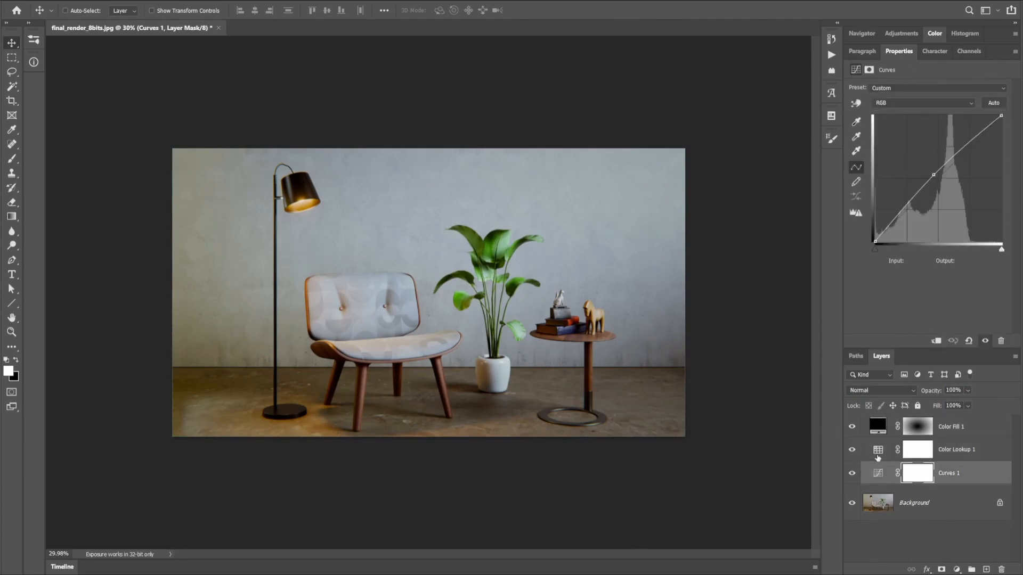
{"action": "left_click", "coordinate": [878, 425]}
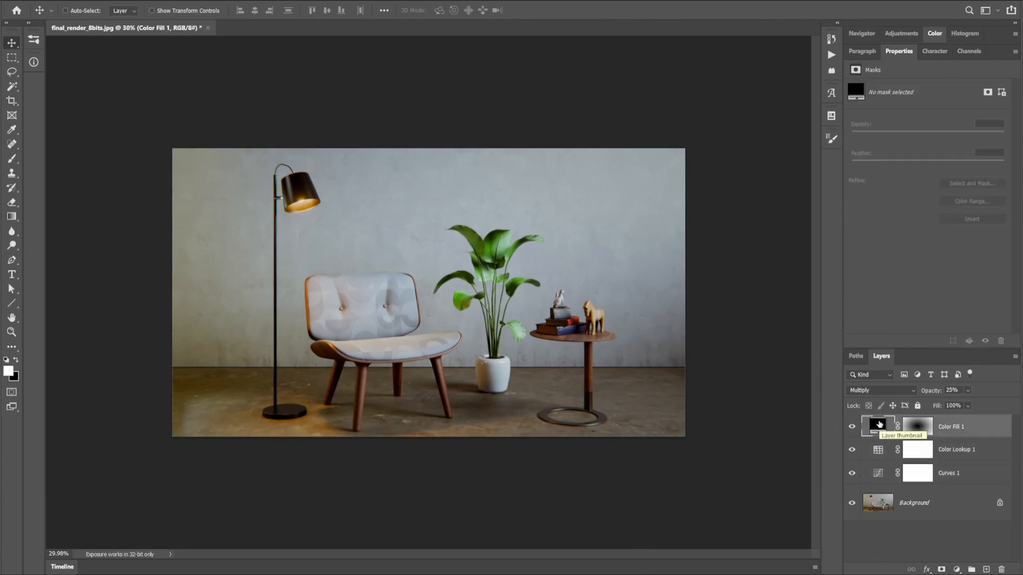